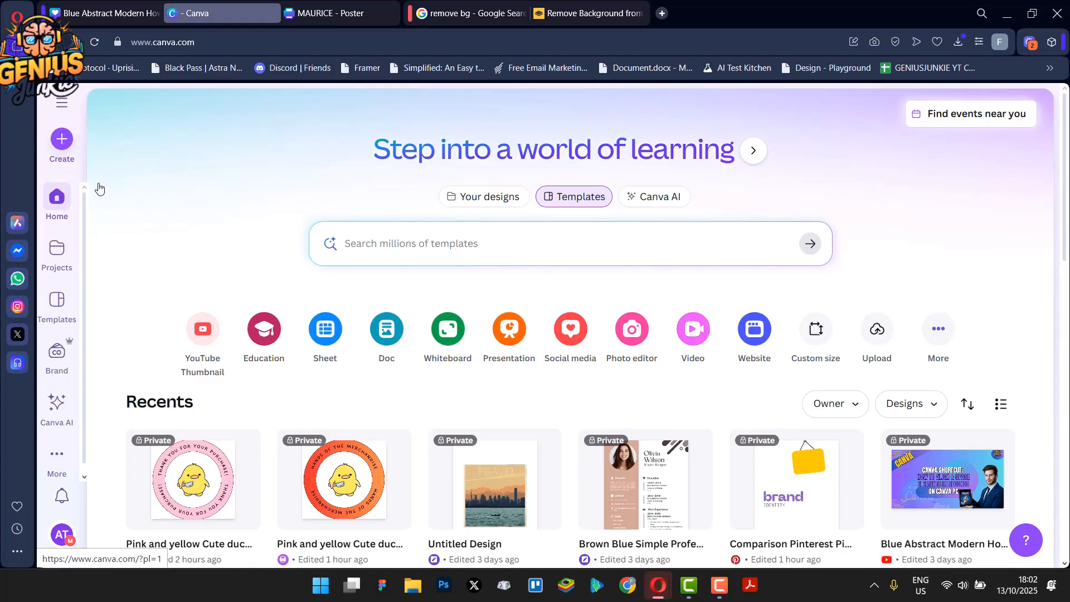
Open the blank MAURICE poster design in its browser tab
{"action": "left_click", "coordinate": [62, 139]}
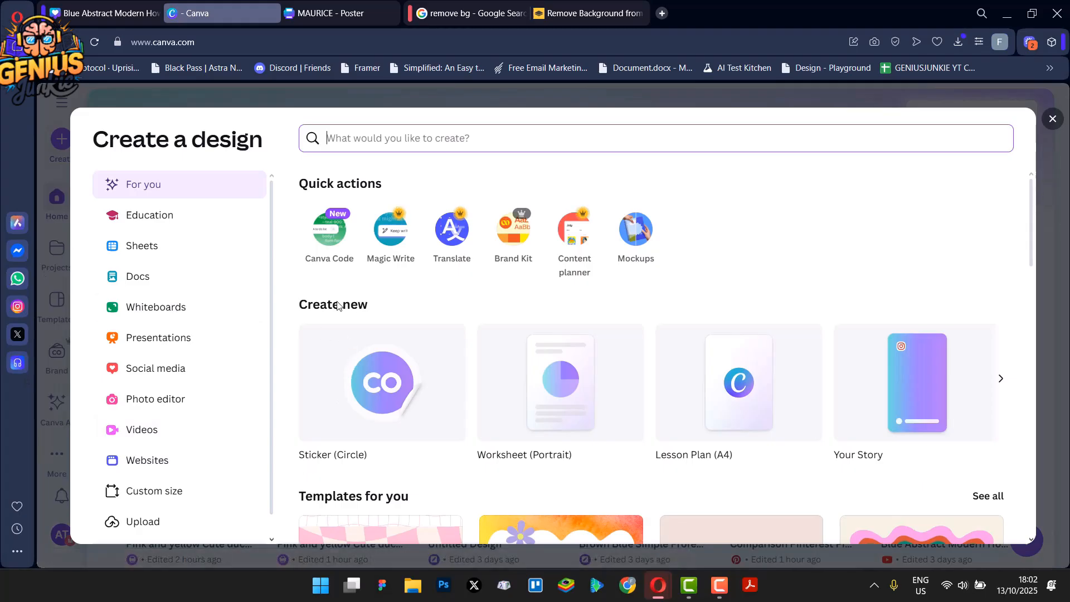
{"action": "left_click", "coordinate": [1000, 378]}
{"action": "left_click", "coordinate": [345, 13]}
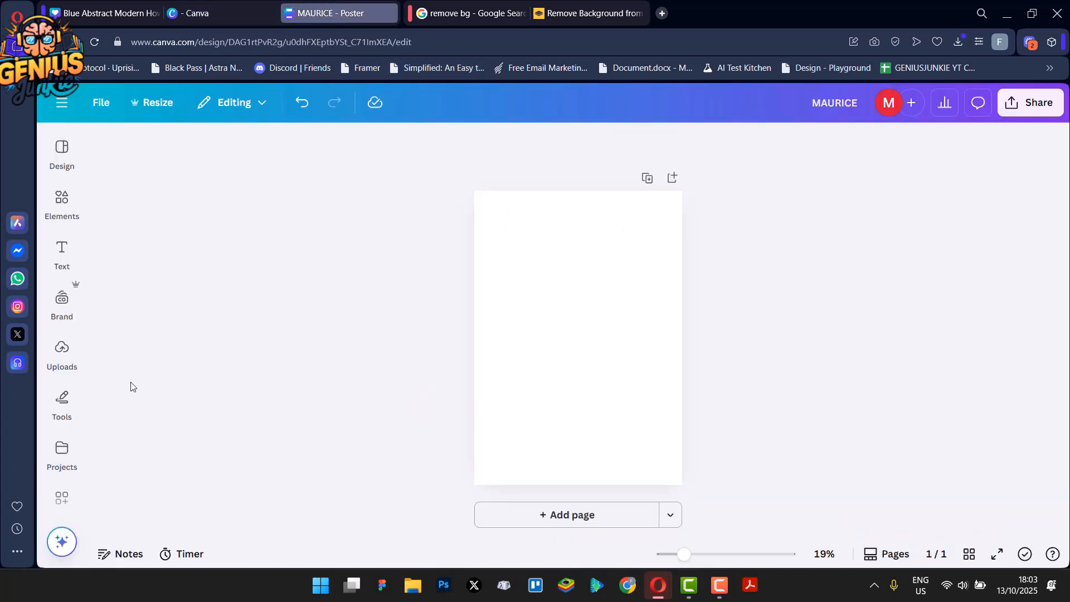
Add a text box to the poster reading 'Weather'
{"action": "left_click", "coordinate": [59, 251]}
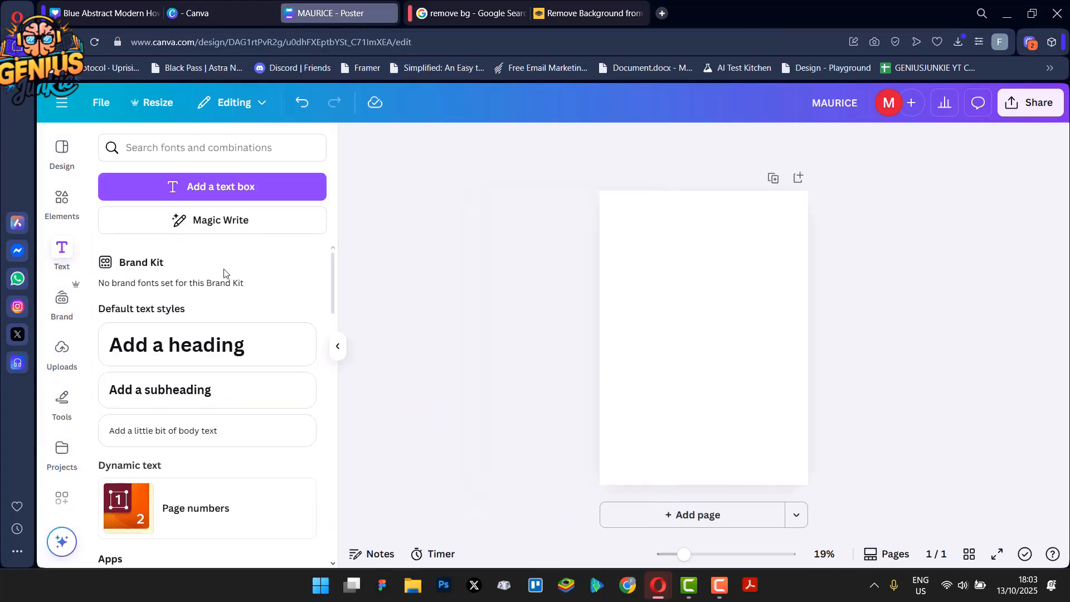
{"action": "left_click", "coordinate": [220, 188]}
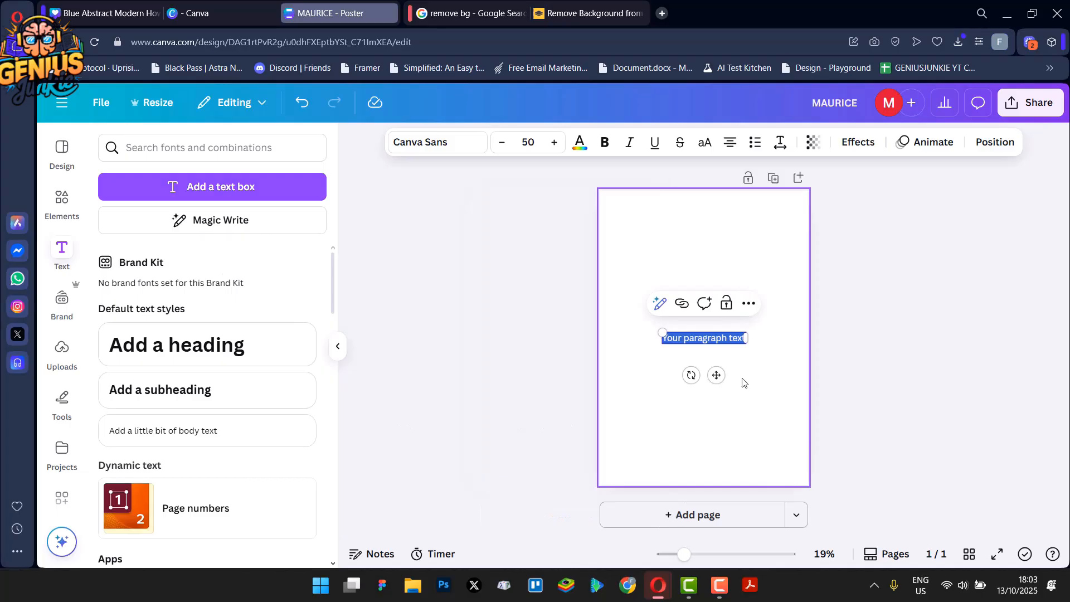
{"action": "type", "text": "We"}
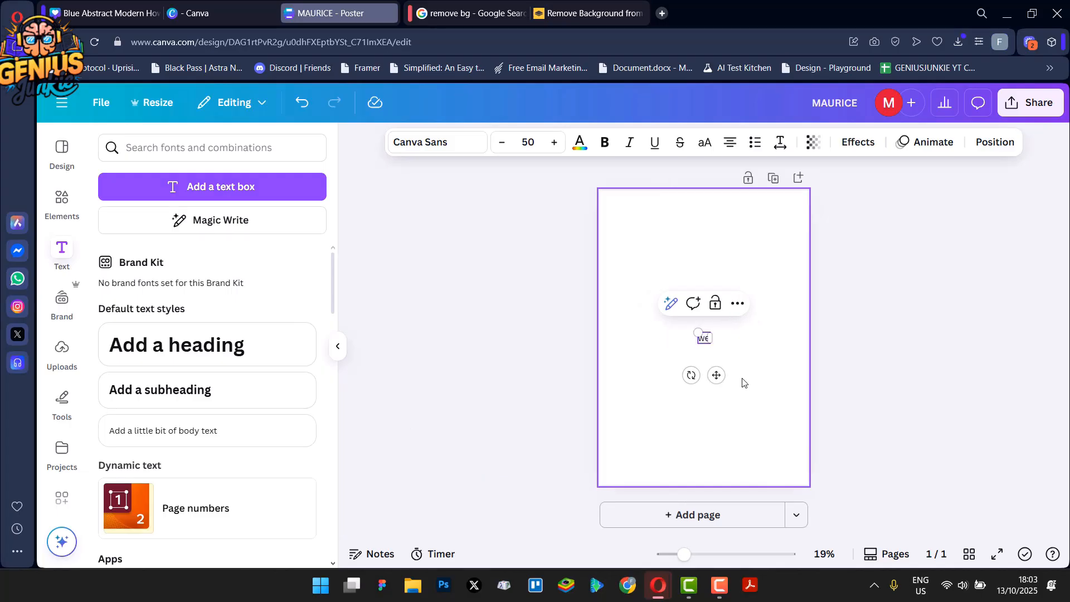
{"action": "type", "text": "ather"}
Change the text's font to Horizon
{"action": "left_click", "coordinate": [433, 136]}
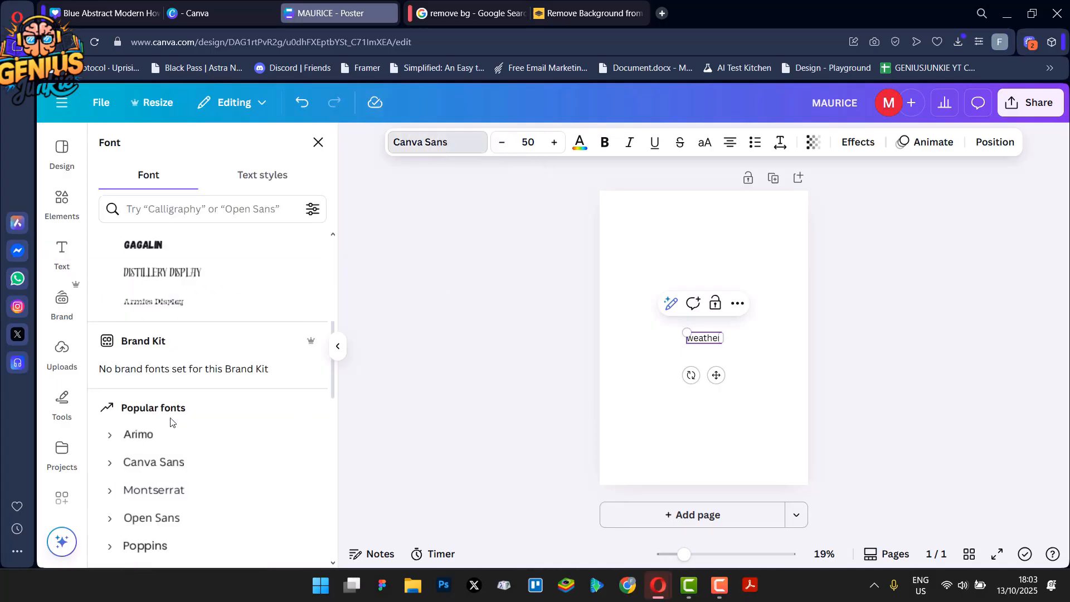
{"action": "scroll", "coordinate": [161, 424], "scroll_direction": "down", "scroll_amount": 6}
{"action": "scroll", "coordinate": [162, 468], "scroll_direction": "down", "scroll_amount": 5}
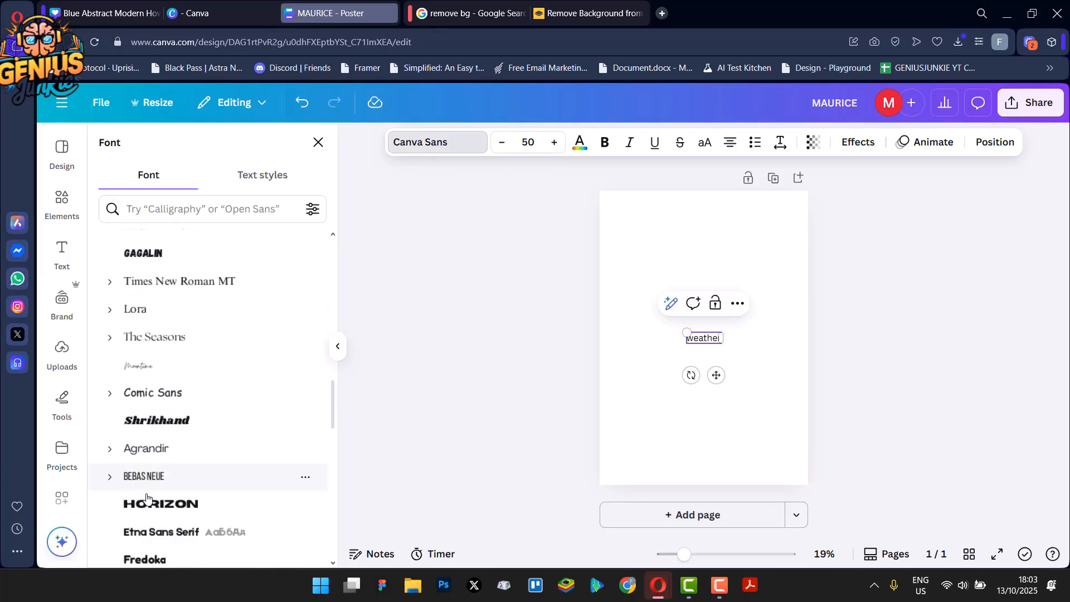
{"action": "left_click", "coordinate": [168, 502]}
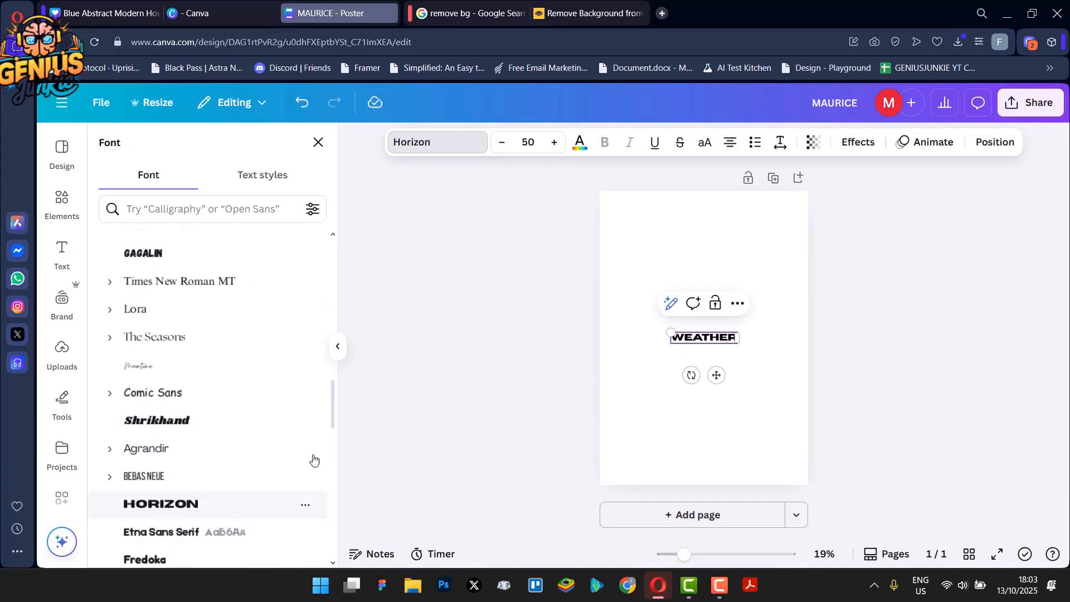
Increase the text's font size to 101
{"action": "left_click", "coordinate": [551, 142]}
{"action": "left_click", "coordinate": [551, 143]}
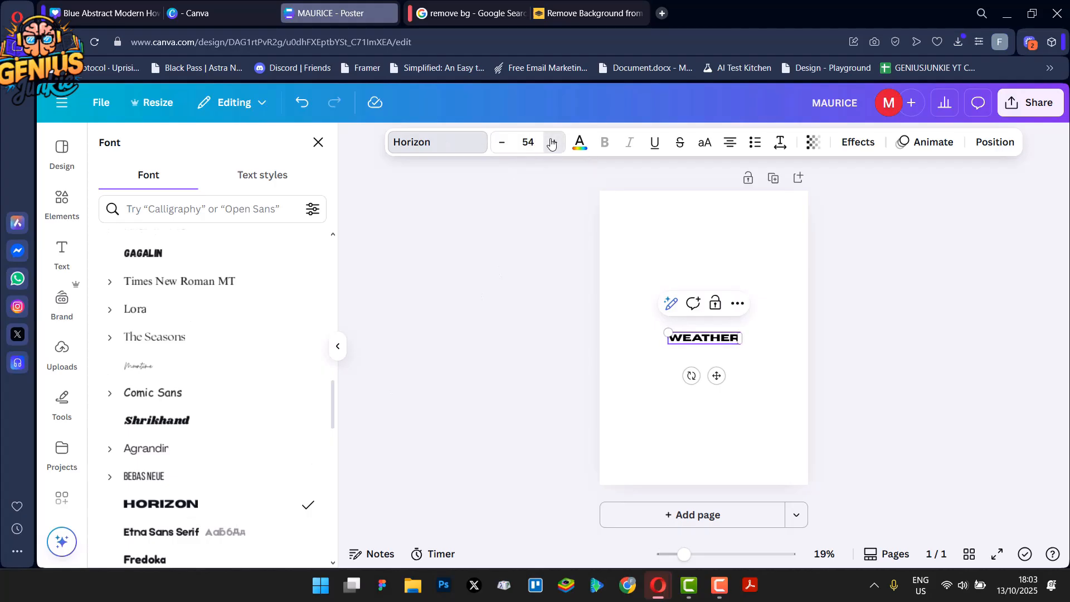
{"action": "left_click", "coordinate": [551, 142]}
{"action": "left_click", "coordinate": [551, 143]}
{"action": "left_click", "coordinate": [551, 143]}
{"action": "left_click", "coordinate": [551, 143]}
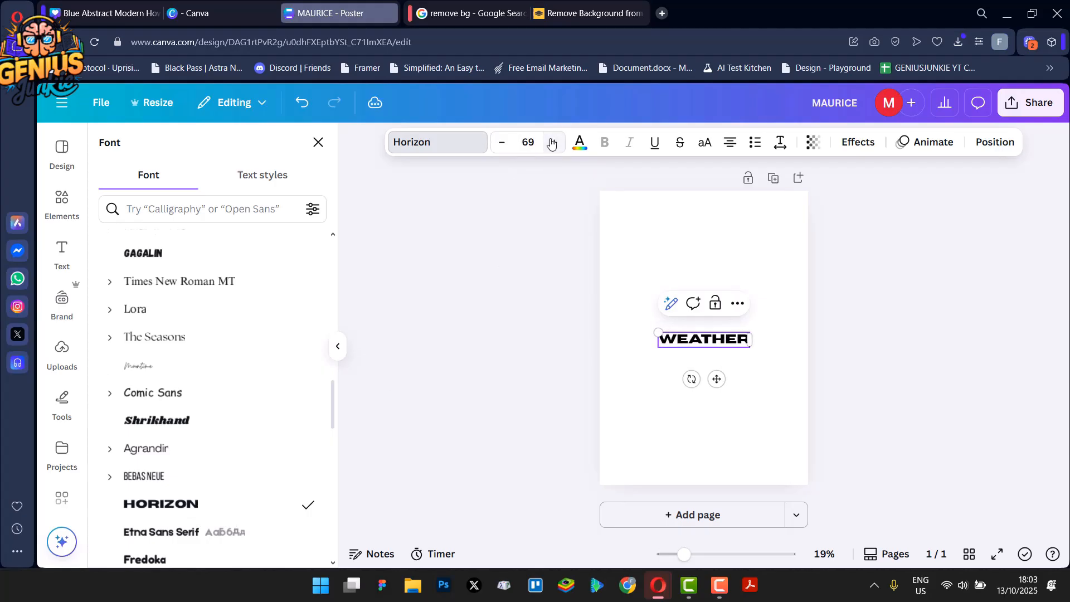
{"action": "left_click", "coordinate": [551, 143]}
{"action": "left_click", "coordinate": [551, 143]}
{"action": "left_click", "coordinate": [551, 143]}
{"action": "left_click", "coordinate": [551, 143]}
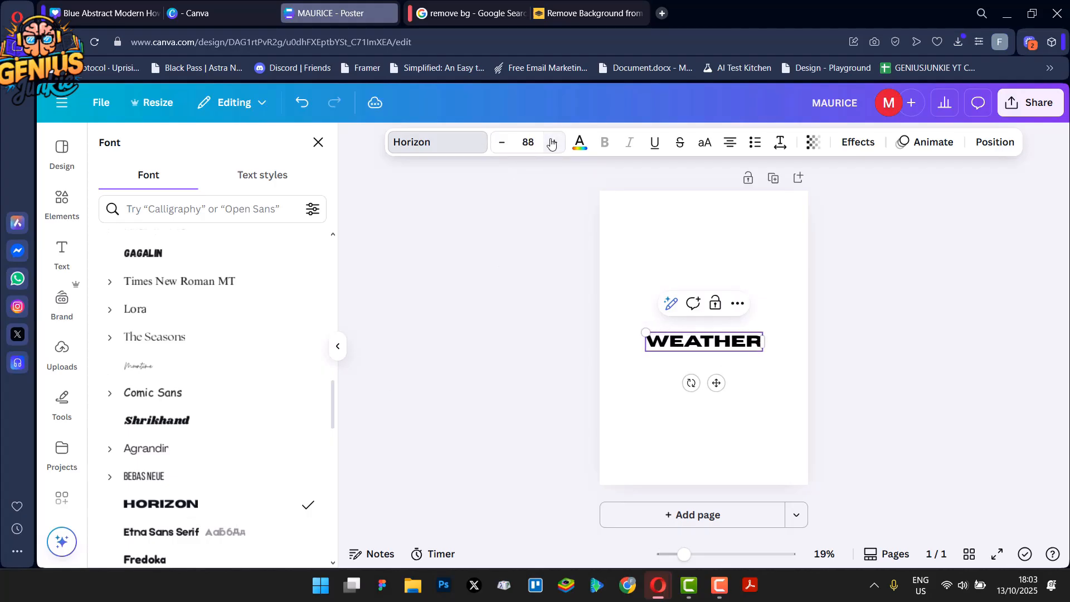
{"action": "left_click", "coordinate": [550, 143]}
{"action": "left_click", "coordinate": [551, 143]}
{"action": "left_click", "coordinate": [551, 143]}
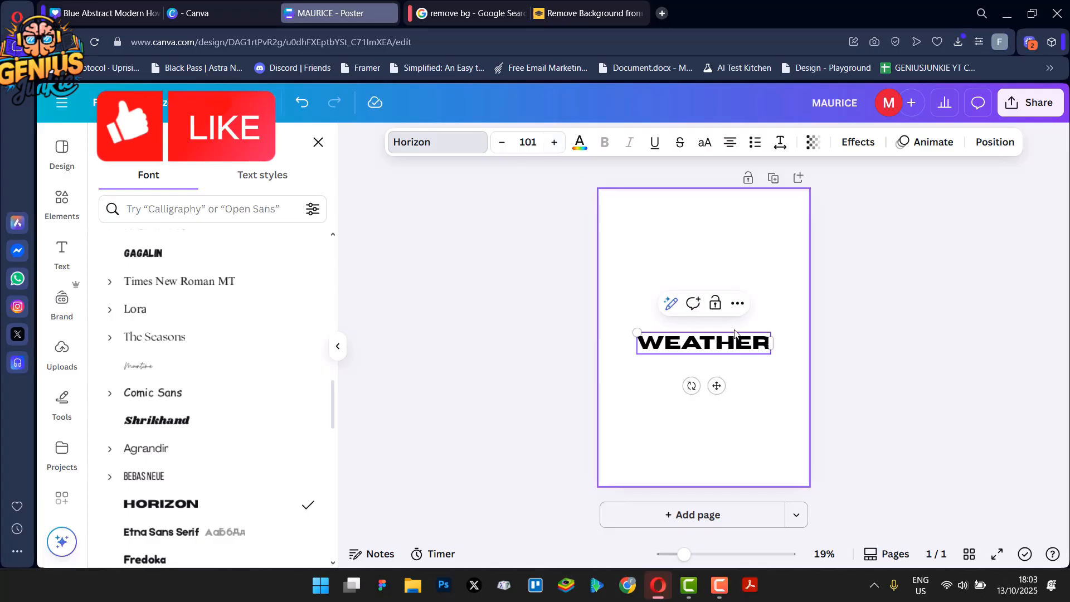
Search elements for 'rainbow gradient' and add the vertical rainbow gradient graphic to the poster
{"action": "left_click", "coordinate": [522, 340]}
{"action": "left_click", "coordinate": [561, 352]}
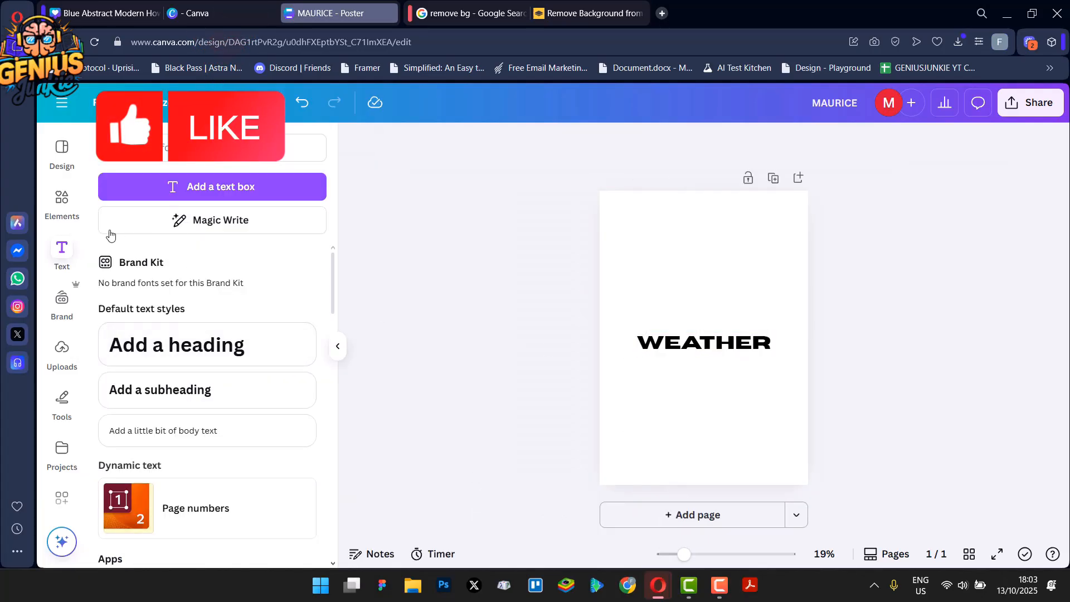
{"action": "left_click", "coordinate": [62, 202]}
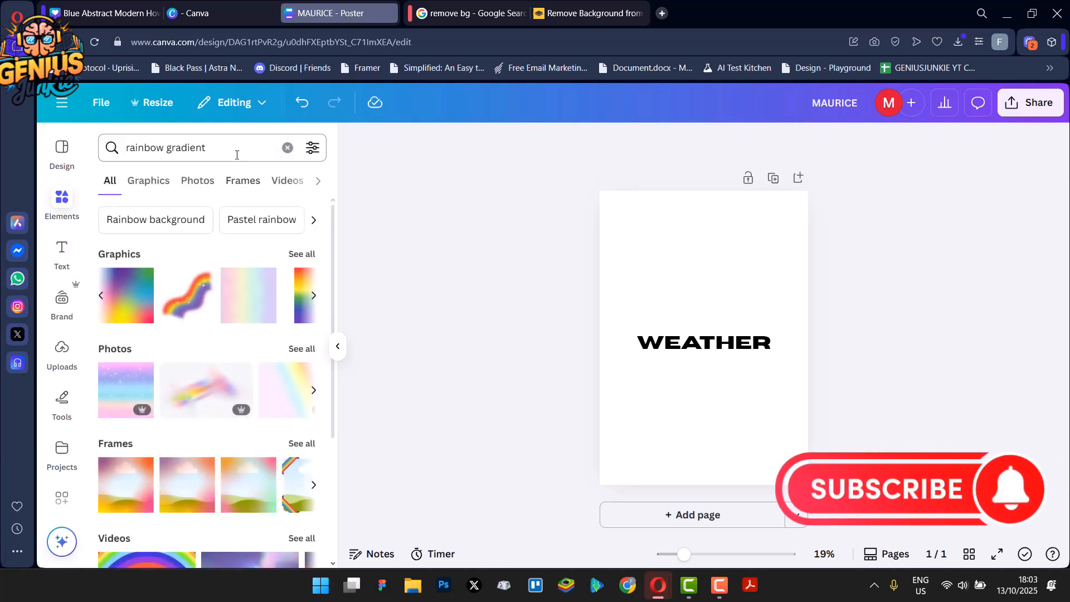
{"action": "left_click", "coordinate": [126, 152]}
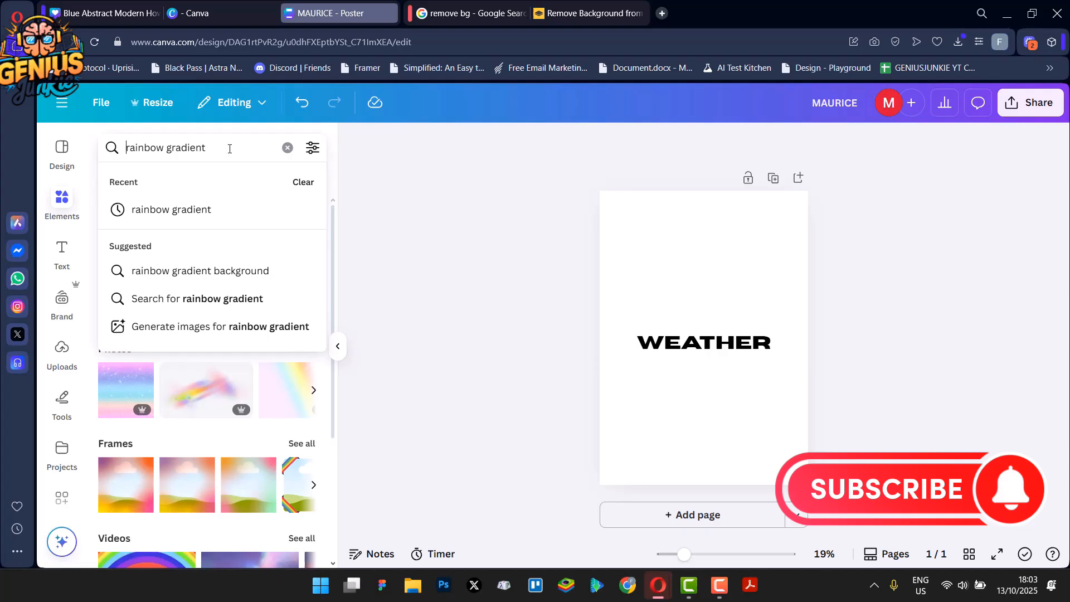
{"action": "left_click", "coordinate": [384, 199]}
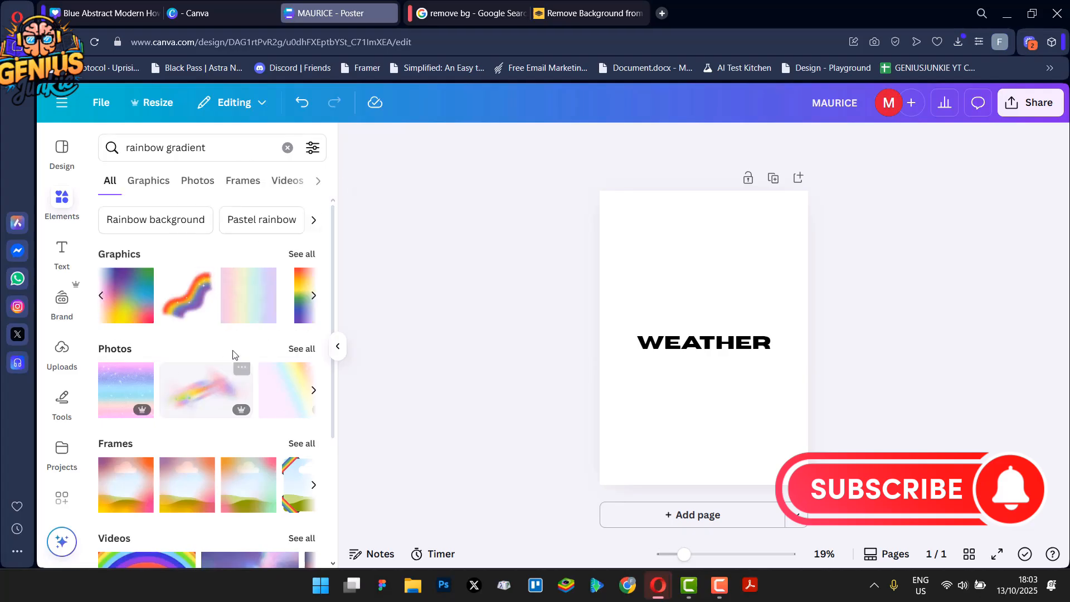
{"action": "left_click", "coordinate": [313, 295]}
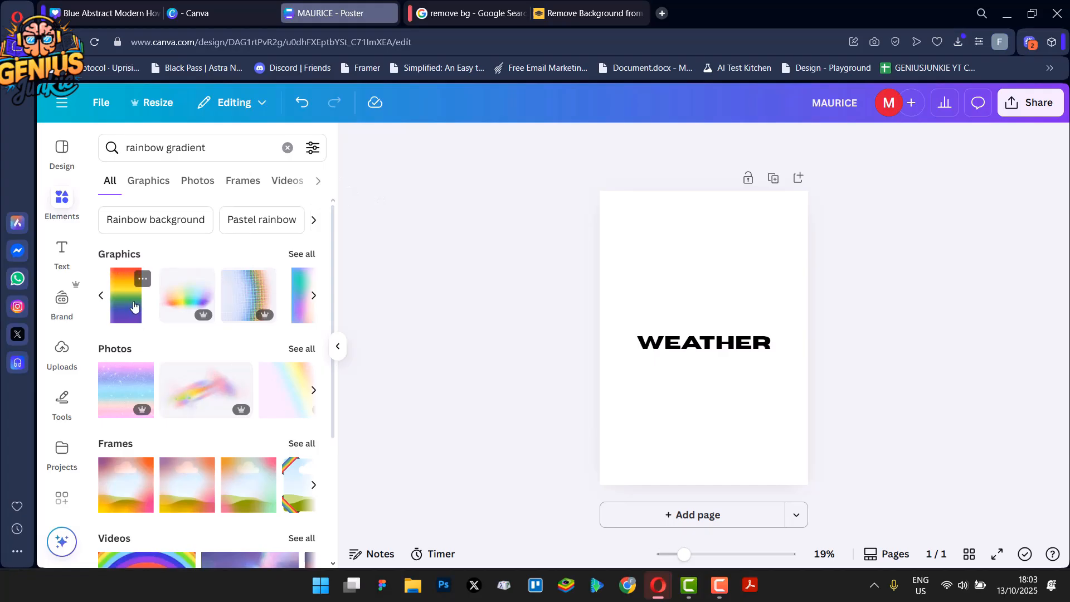
{"action": "left_click", "coordinate": [128, 307]}
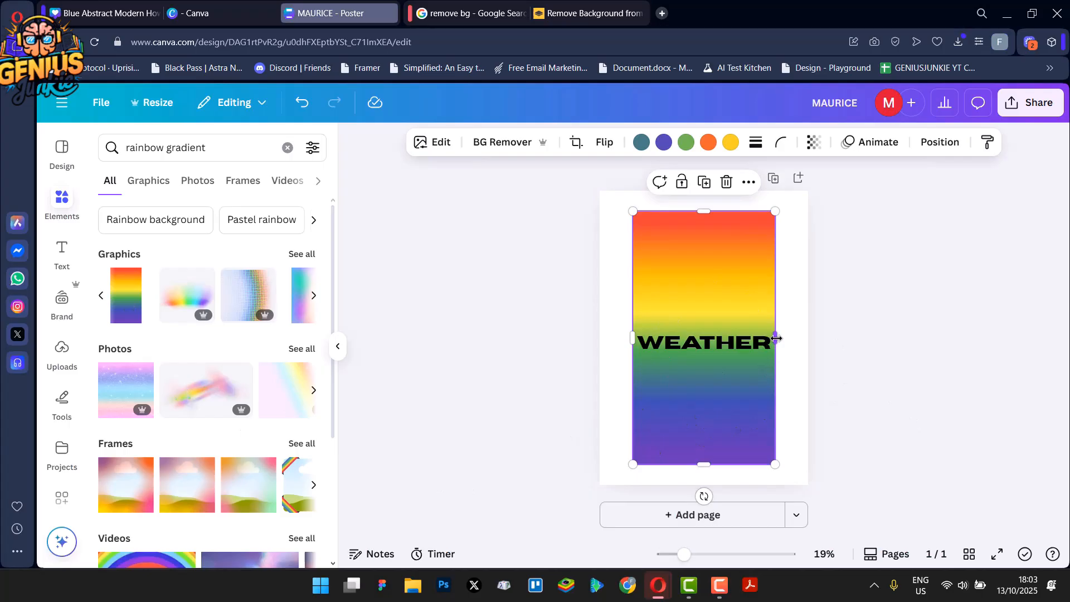
Stretch the rainbow gradient graphic so it covers the whole page
{"action": "left_click_drag", "start_coordinate": [776, 338], "coordinate": [837, 337]}
{"action": "left_click_drag", "start_coordinate": [633, 345], "coordinate": [592, 339]}
{"action": "left_click_drag", "start_coordinate": [712, 464], "coordinate": [717, 494]}
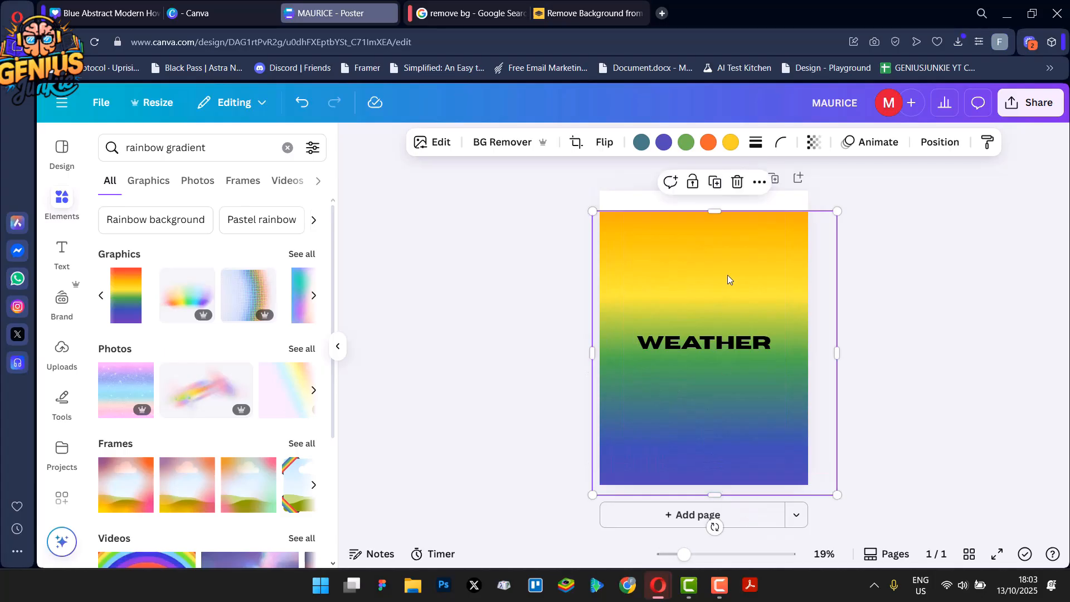
{"action": "mouse_move", "coordinate": [761, 400]}
{"action": "left_mouse_down"}
{"action": "mouse_move", "coordinate": [733, 399]}
{"action": "mouse_move", "coordinate": [748, 386]}
{"action": "left_mouse_up"}
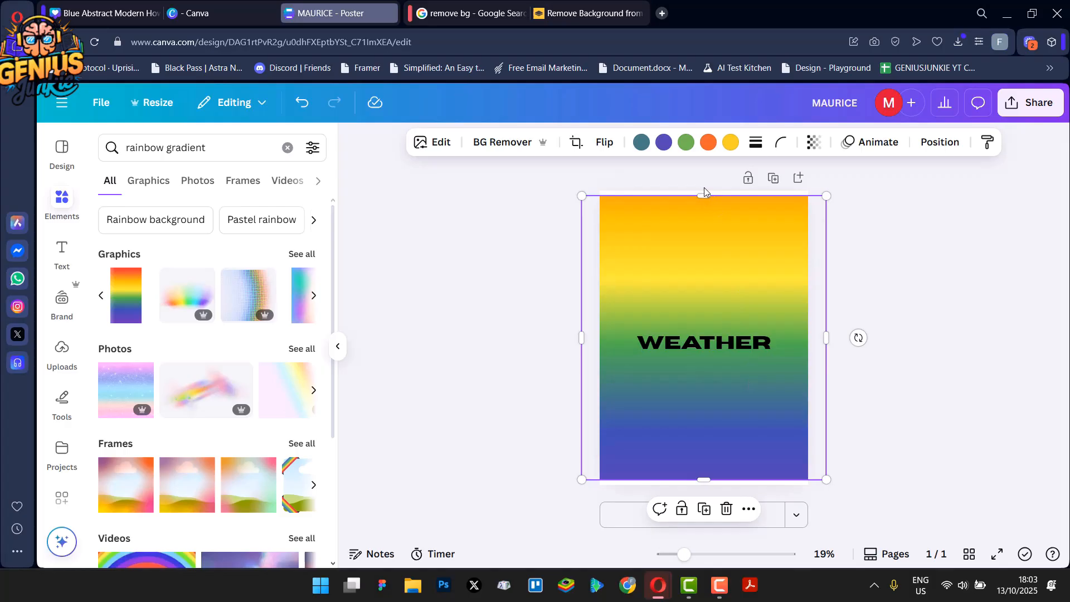
{"action": "left_click_drag", "start_coordinate": [706, 199], "coordinate": [704, 173]}
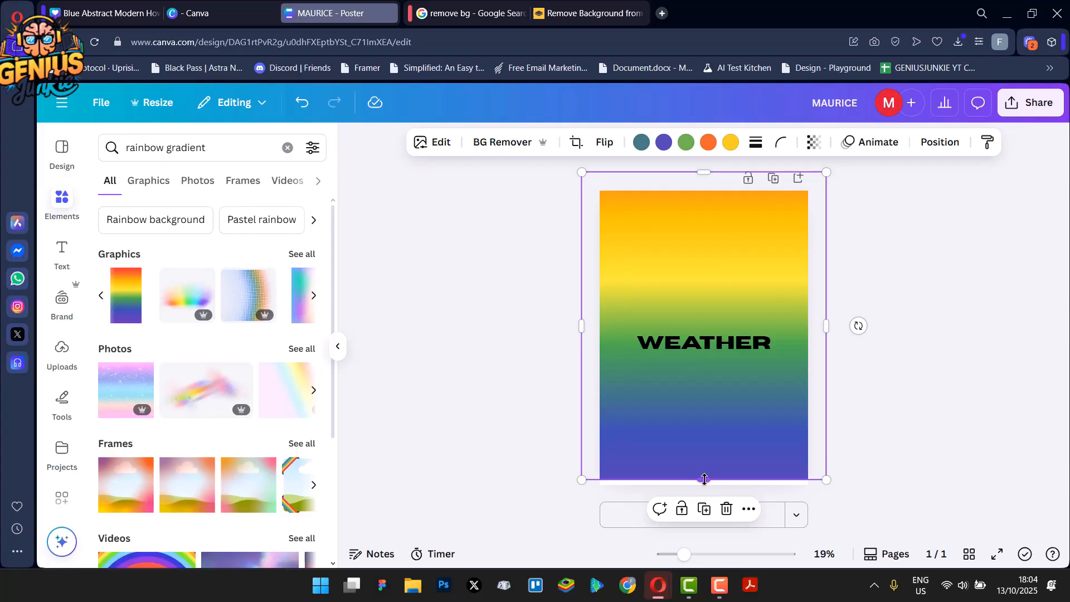
{"action": "left_click_drag", "start_coordinate": [704, 479], "coordinate": [705, 494]}
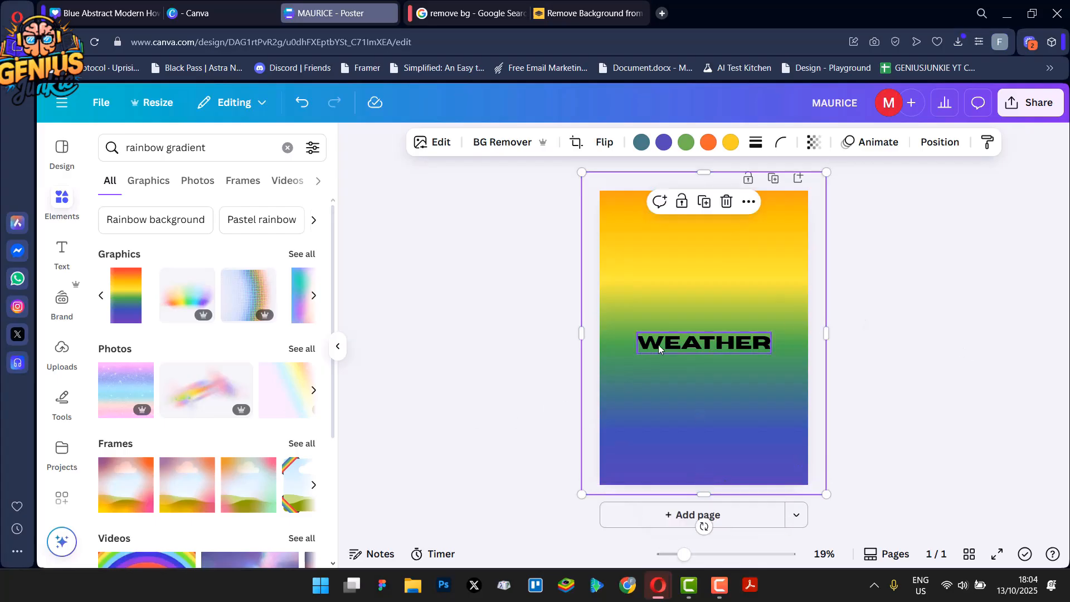
Change the WEATHER text colour to white
{"action": "left_click", "coordinate": [696, 349]}
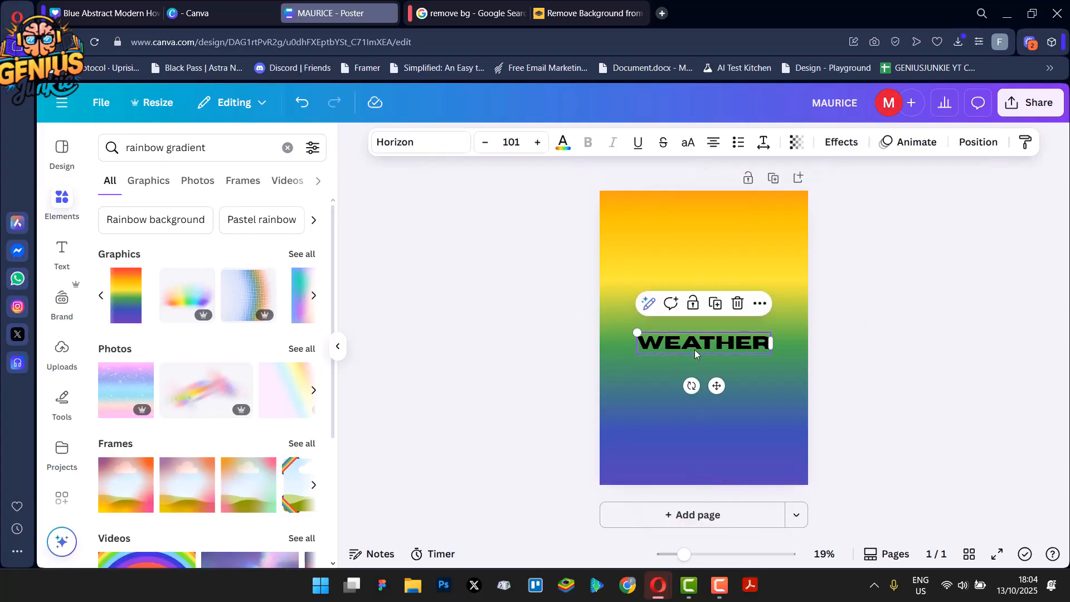
{"action": "left_click", "coordinate": [566, 145]}
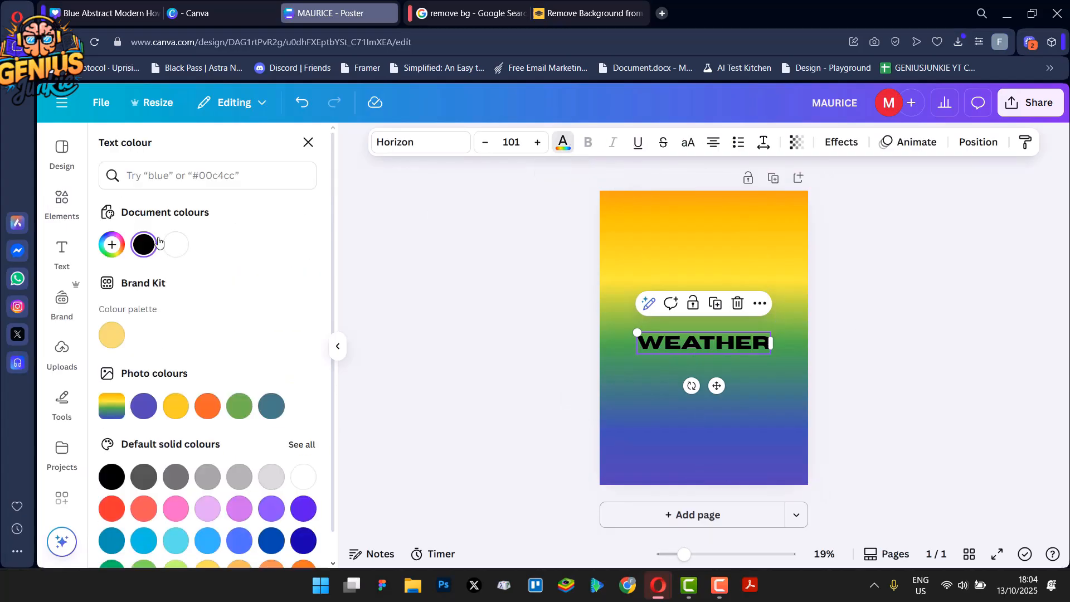
{"action": "left_click", "coordinate": [175, 244]}
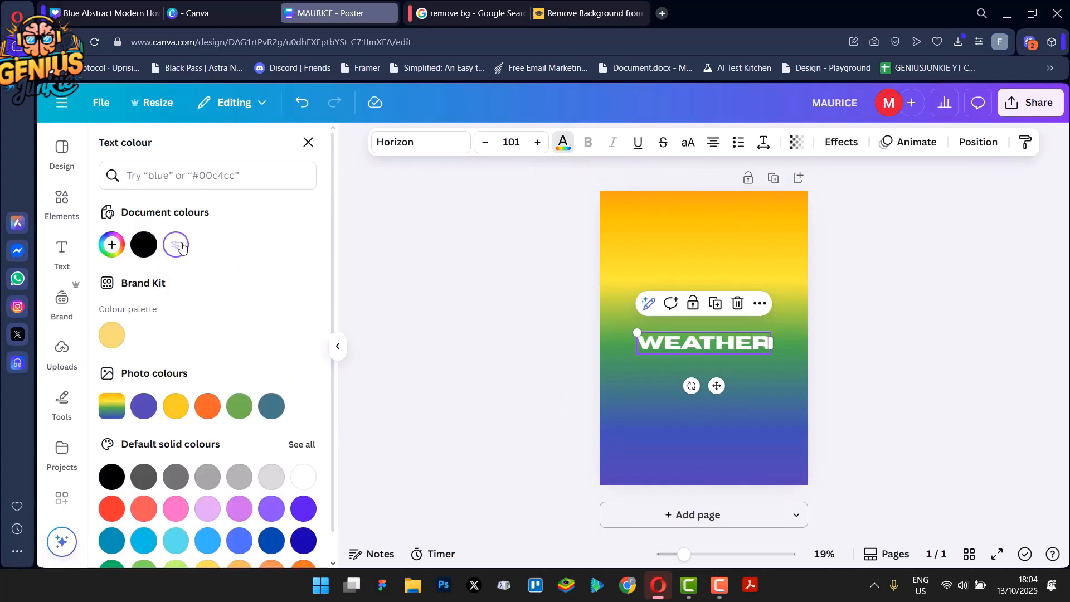
Set the WEATHER text's transparency to 44
{"action": "left_click", "coordinate": [794, 143]}
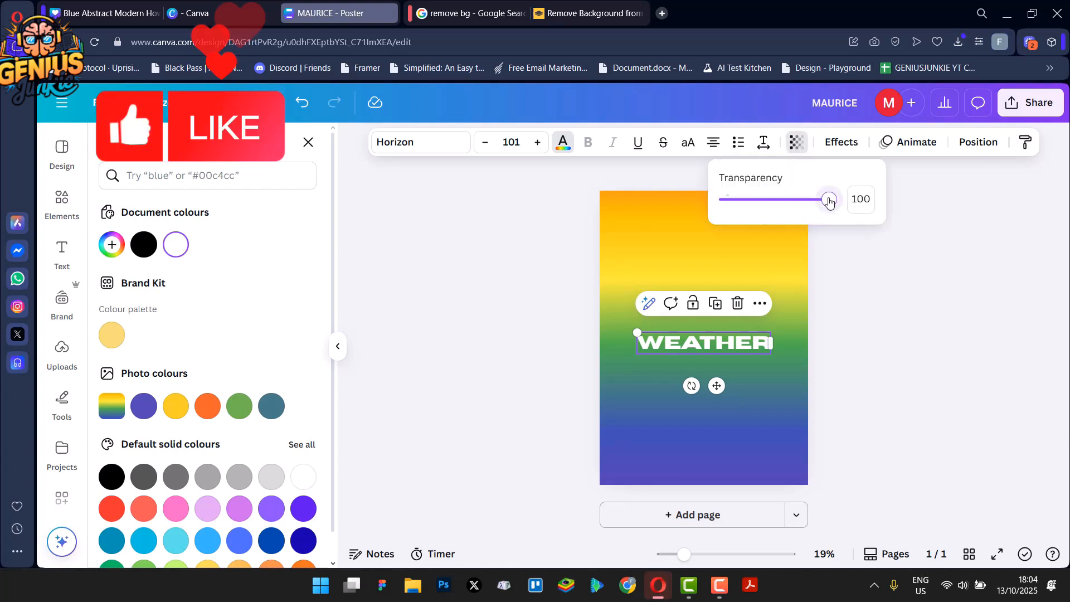
{"action": "left_click_drag", "start_coordinate": [829, 202], "coordinate": [772, 241]}
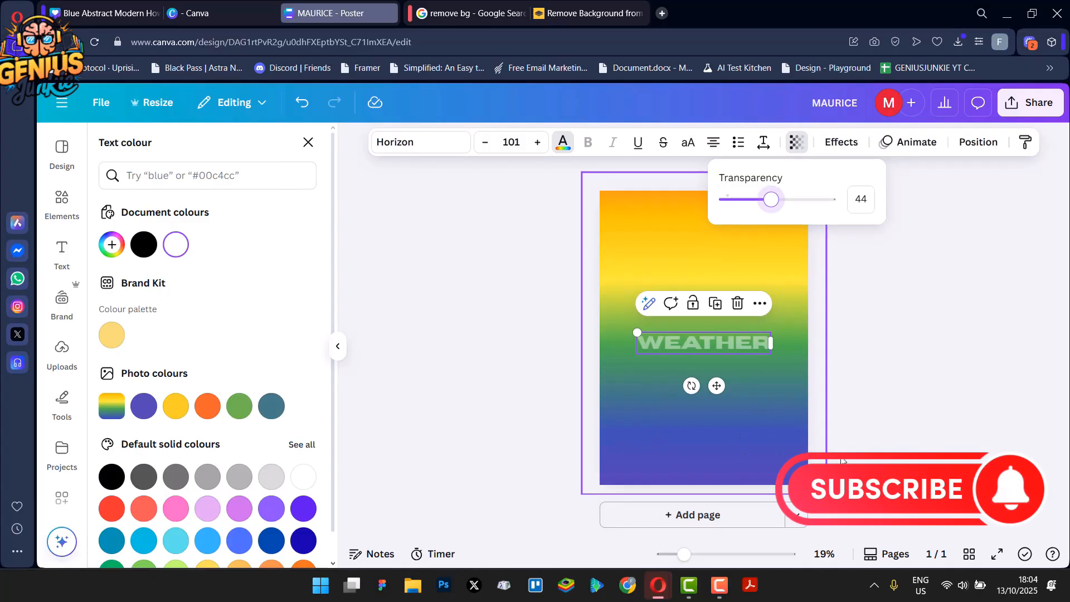
{"action": "left_click", "coordinate": [513, 396]}
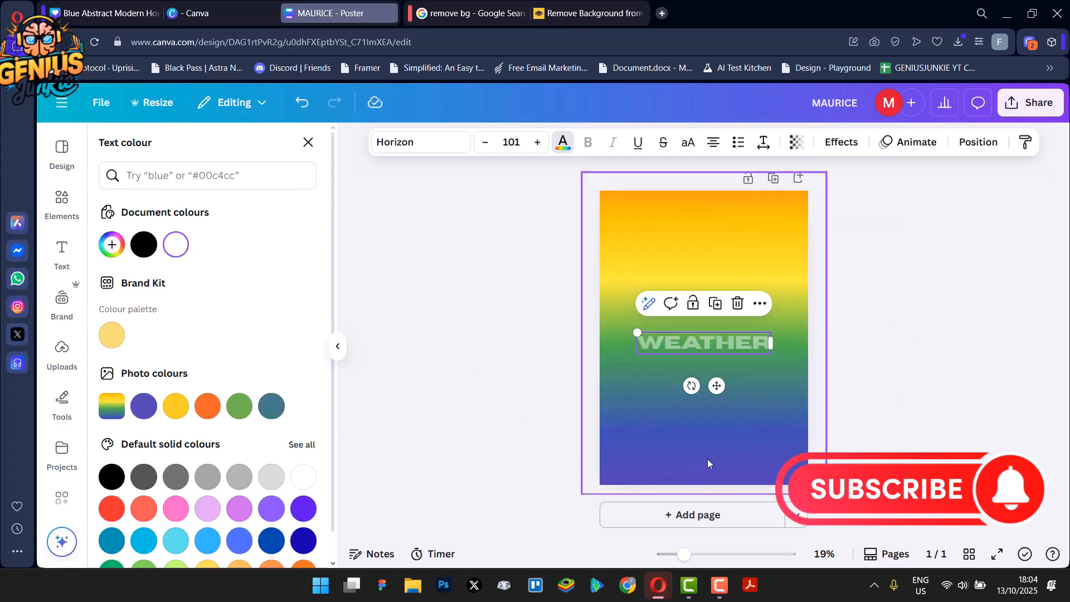
{"action": "left_click", "coordinate": [772, 440]}
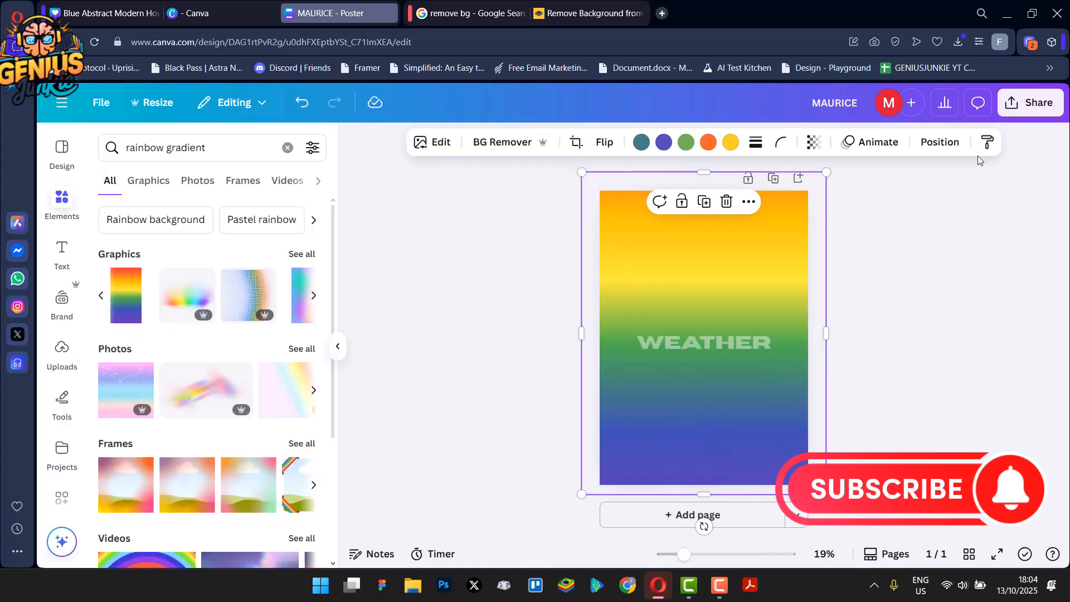
Download the poster as a PNG file
{"action": "left_click", "coordinate": [1021, 104]}
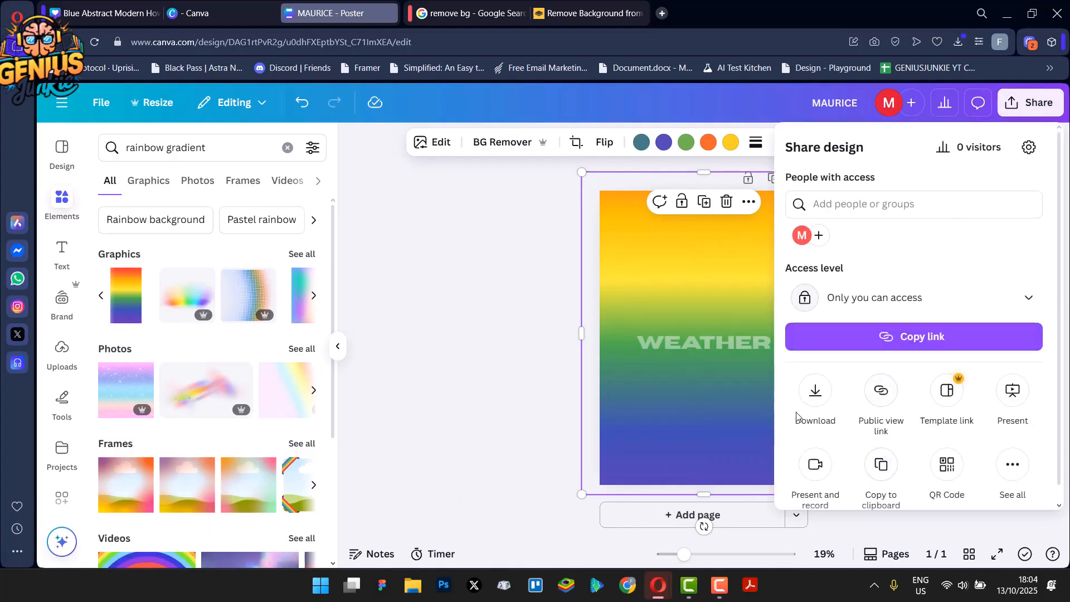
{"action": "left_click", "coordinate": [813, 393]}
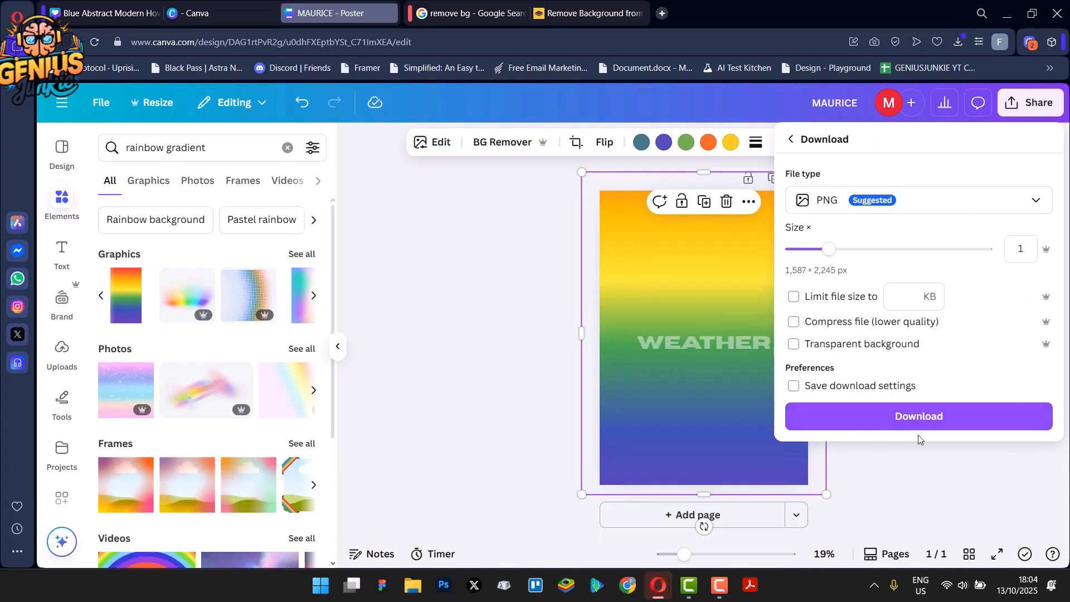
{"action": "left_click", "coordinate": [904, 418]}
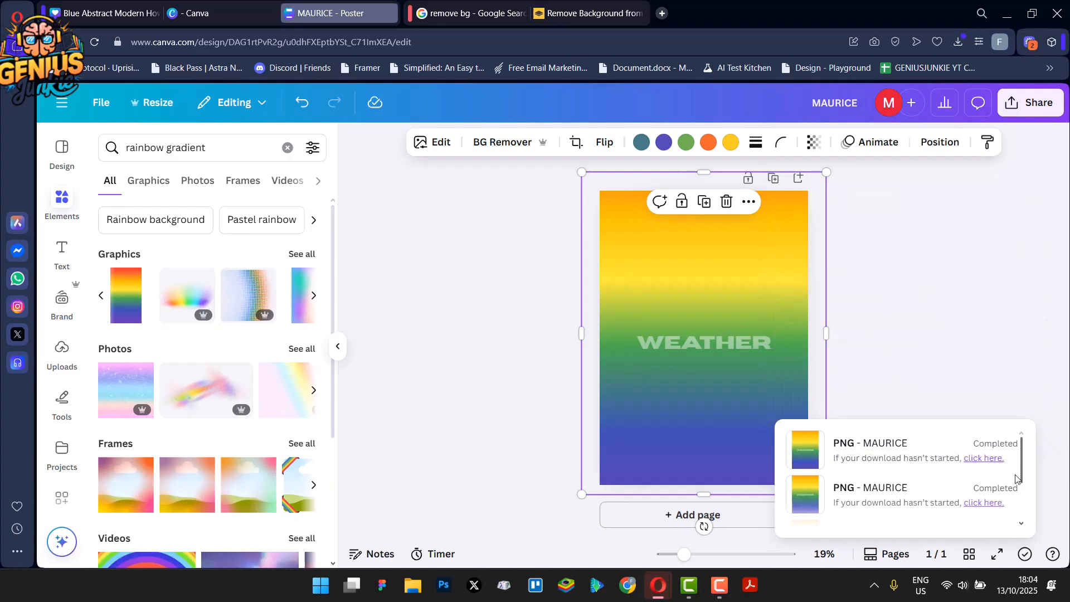
Delete the gradient graphic and text from the poster page
{"action": "left_click", "coordinate": [937, 358]}
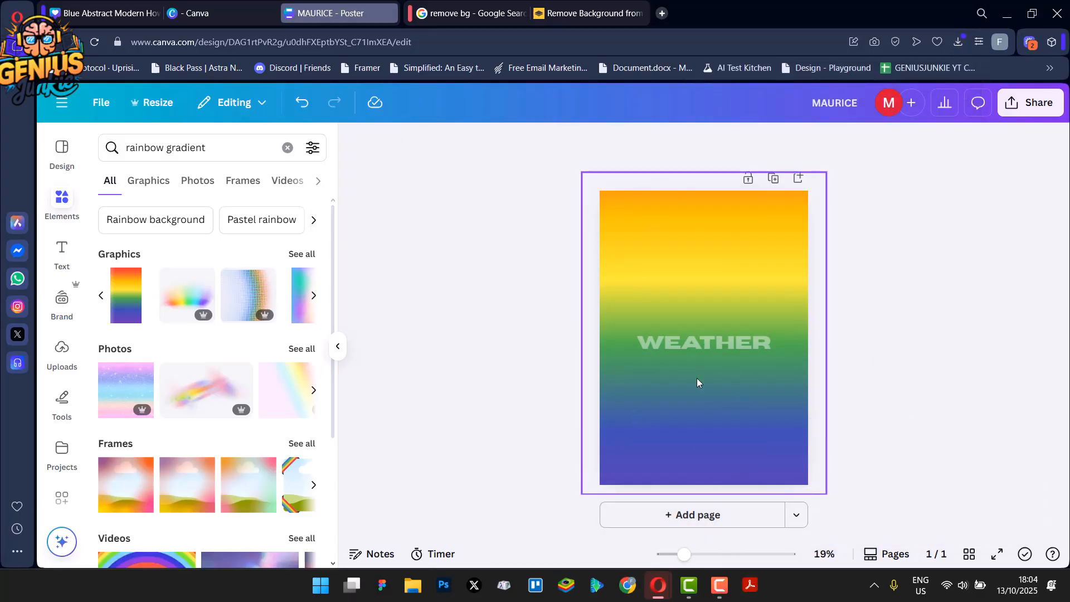
{"action": "left_click", "coordinate": [716, 407]}
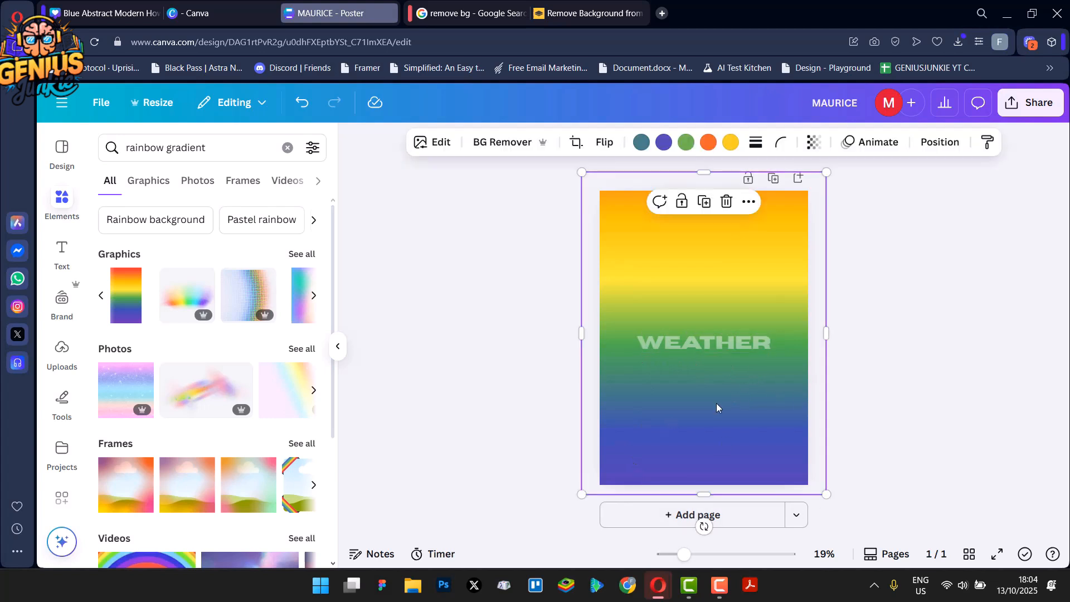
{"action": "left_click", "coordinate": [725, 200]}
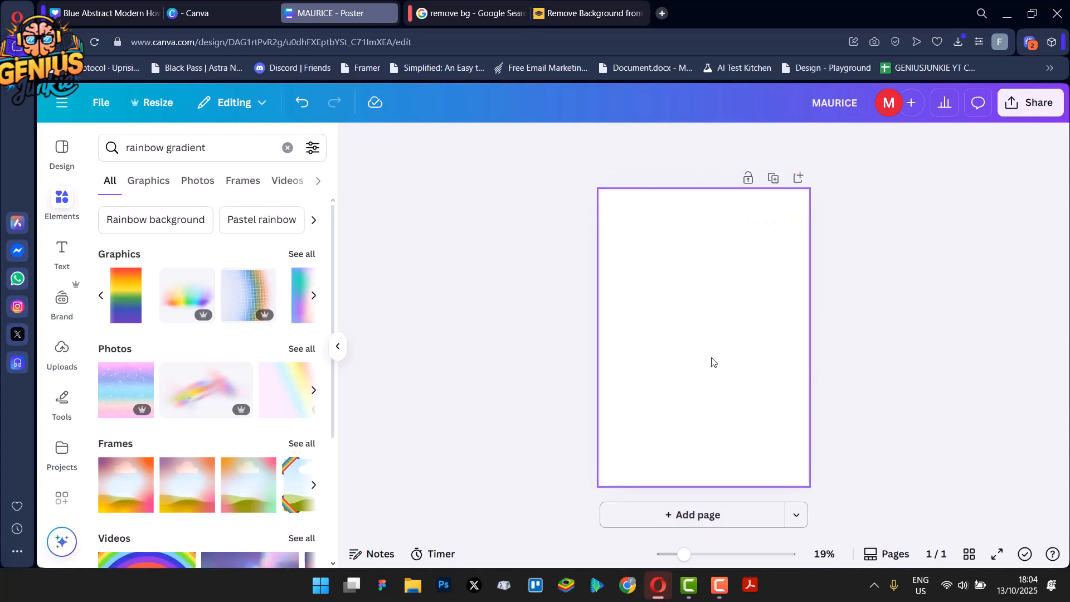
Upload the downloaded MAURICE (2).png poster image into the design's uploads
{"action": "left_click", "coordinate": [710, 351]}
{"action": "left_click", "coordinate": [736, 305]}
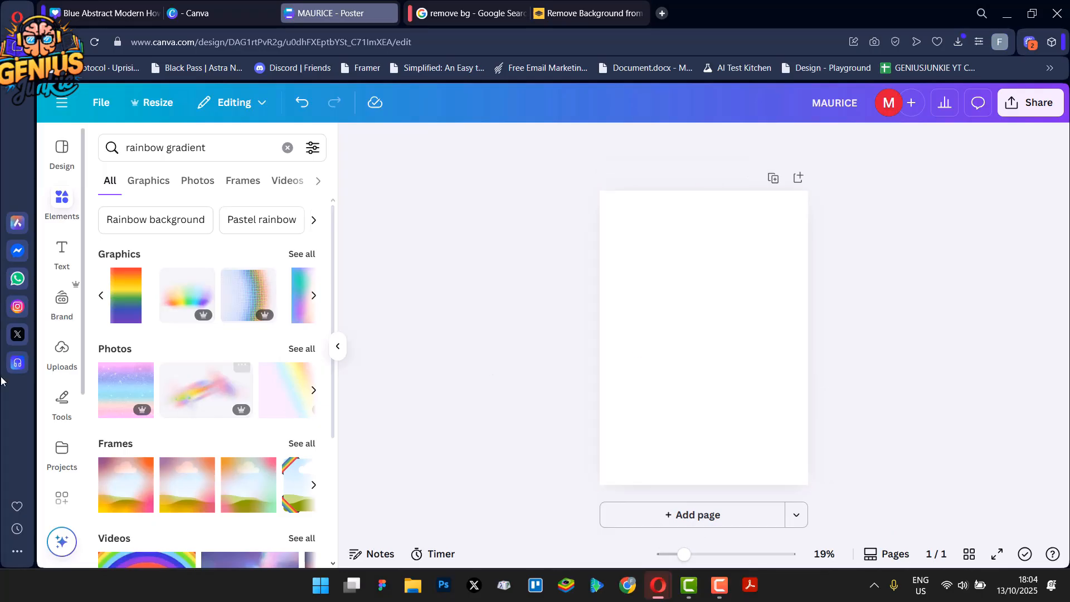
{"action": "left_click", "coordinate": [60, 351]}
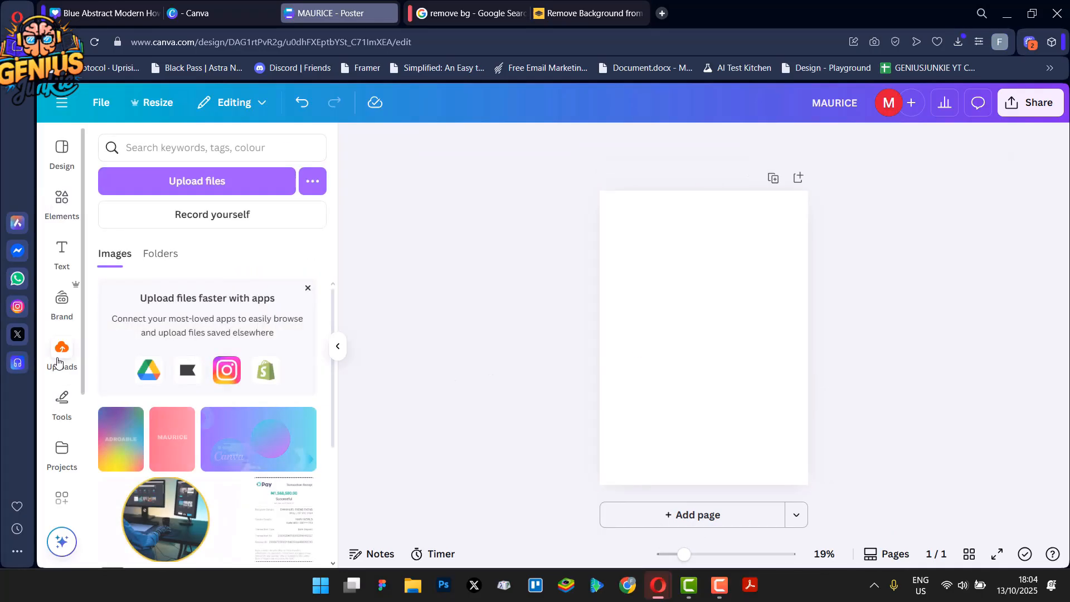
{"action": "left_click", "coordinate": [191, 189]}
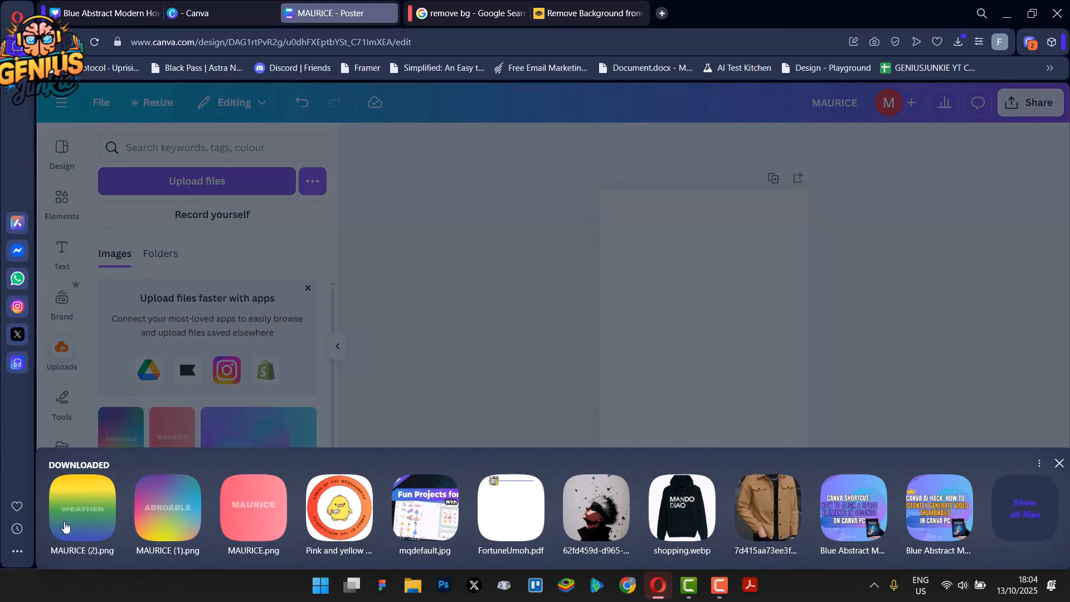
{"action": "left_click", "coordinate": [90, 515]}
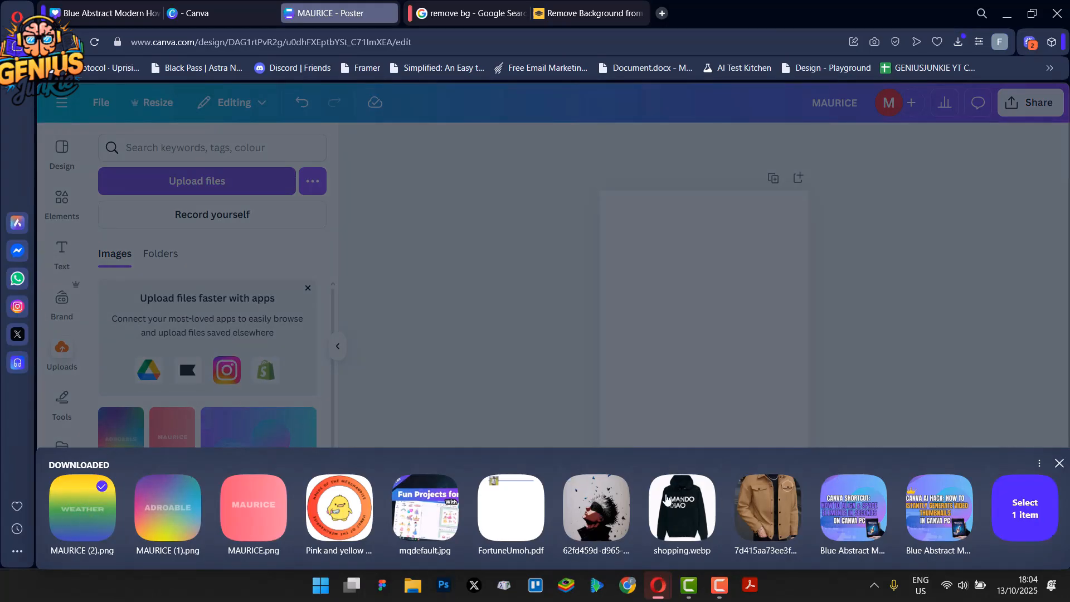
{"action": "left_click", "coordinate": [1009, 512]}
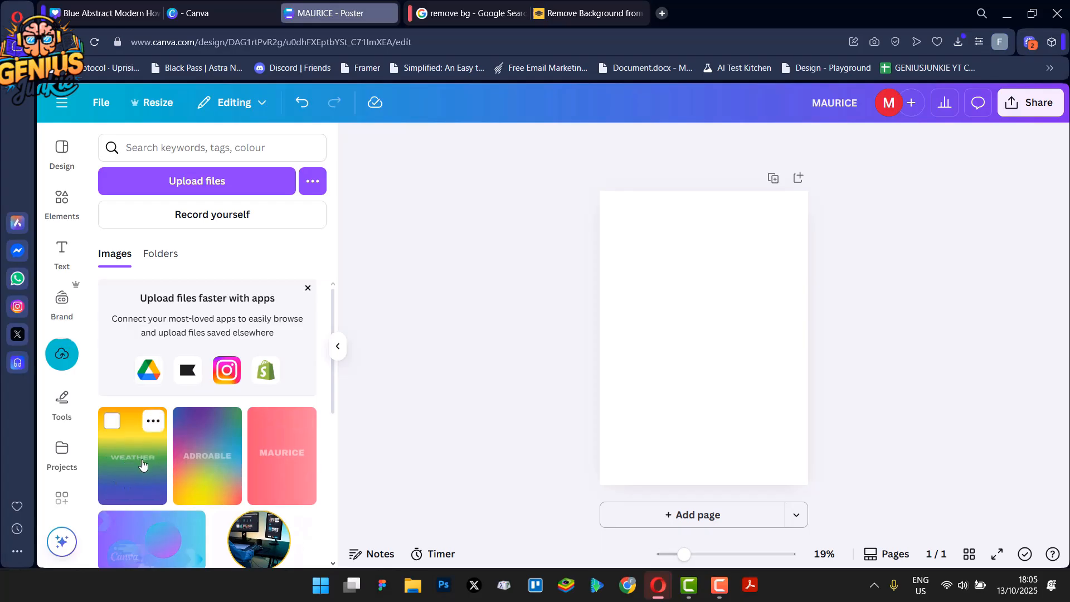
Place the uploaded WEATHER image on the page and resize it to fill the whole page
{"action": "left_click", "coordinate": [142, 464]}
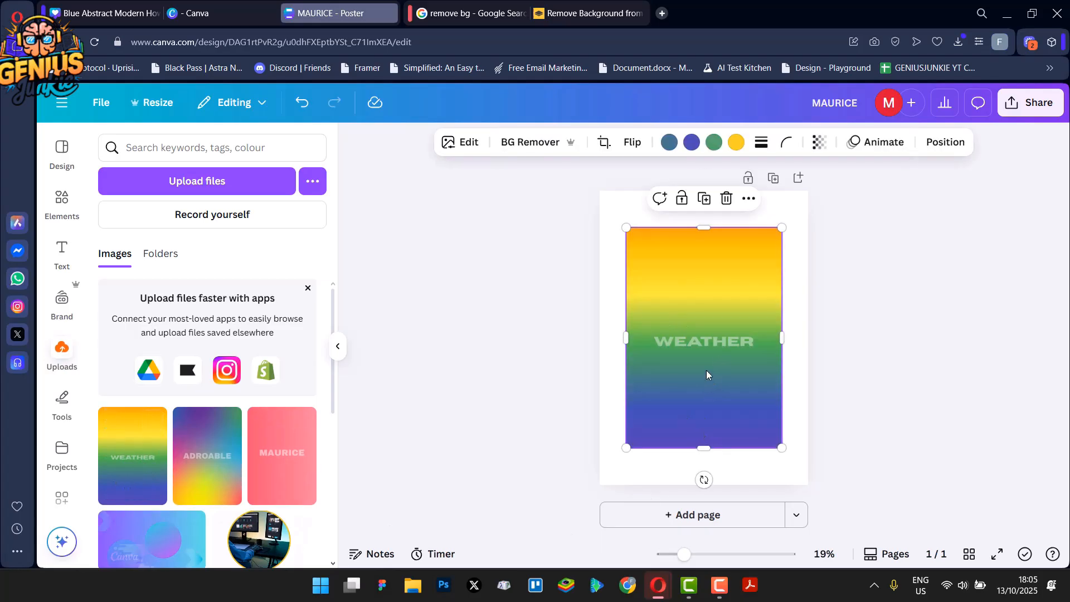
{"action": "left_click_drag", "start_coordinate": [704, 448], "coordinate": [704, 464]}
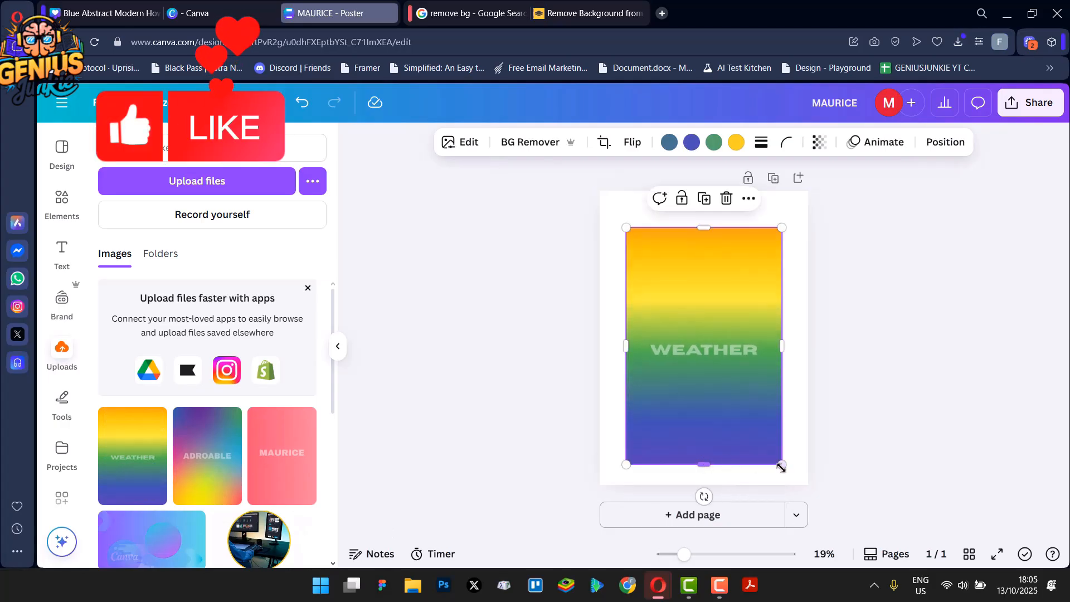
{"action": "left_click_drag", "start_coordinate": [781, 466], "coordinate": [795, 486]}
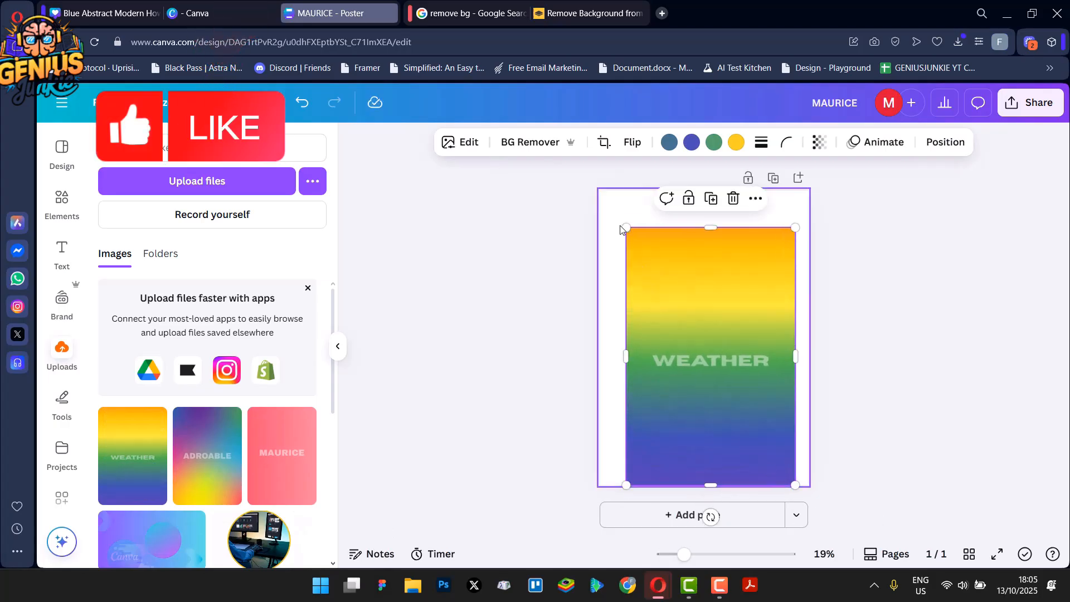
{"action": "left_click_drag", "start_coordinate": [625, 227], "coordinate": [600, 188]}
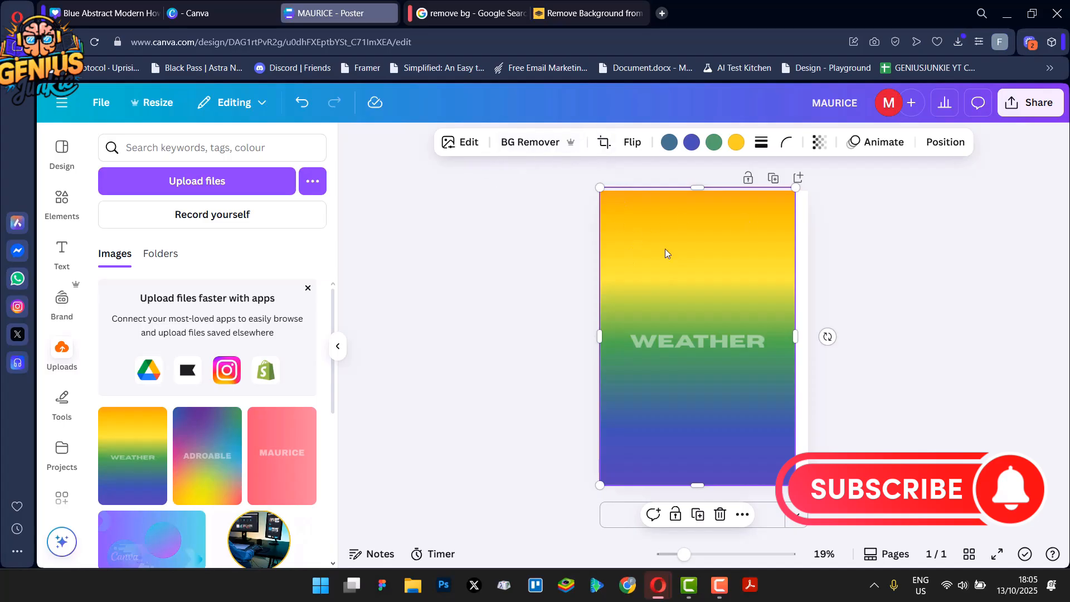
Remove the background from the placed image with BG Remover
{"action": "left_click", "coordinate": [444, 16]}
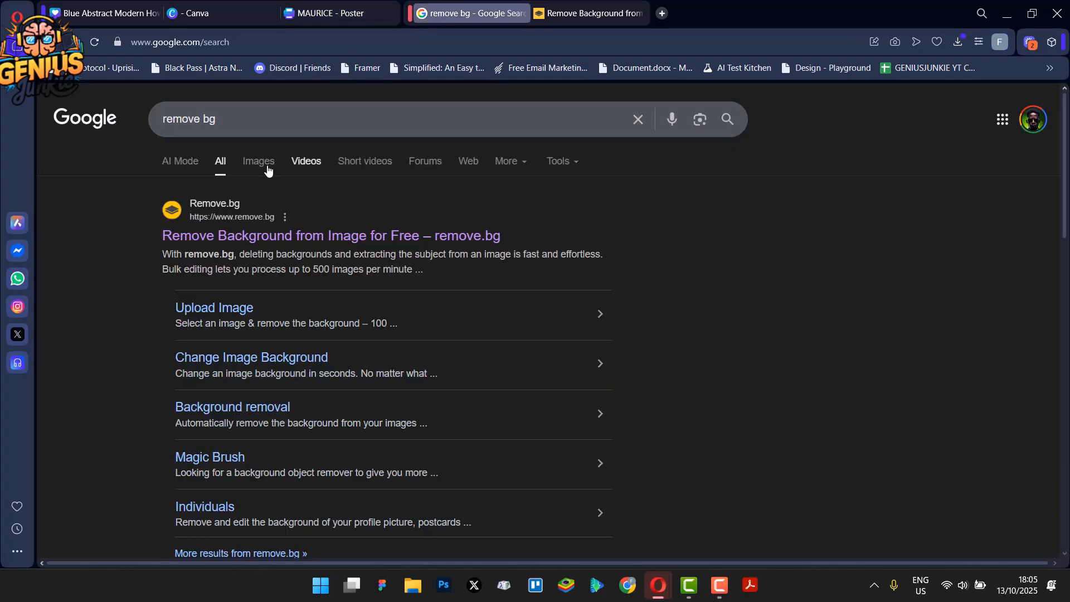
{"action": "left_click", "coordinate": [585, 13]}
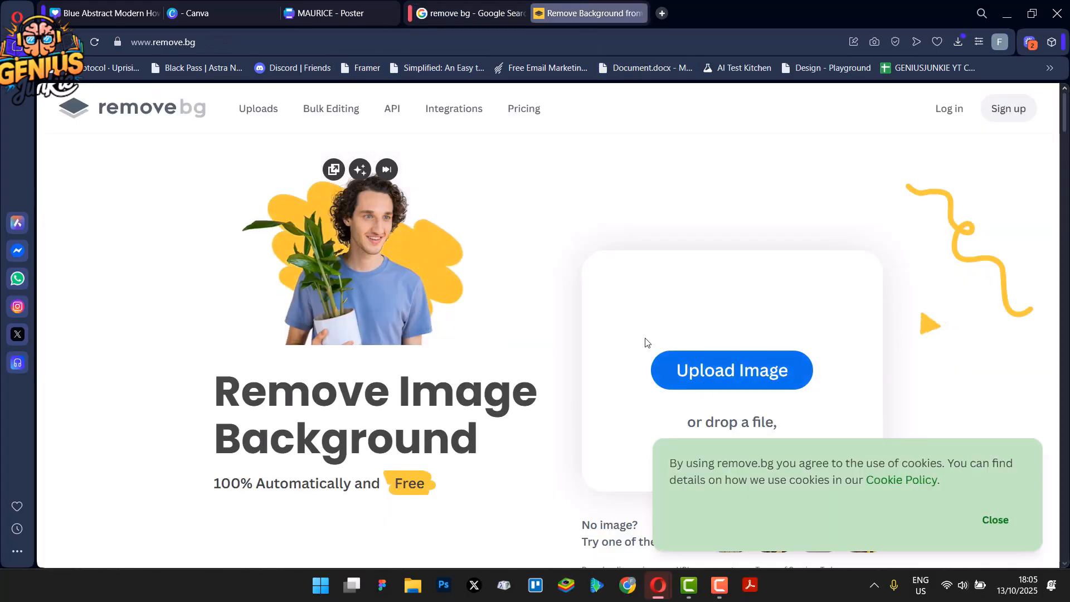
{"action": "left_click", "coordinate": [328, 11]}
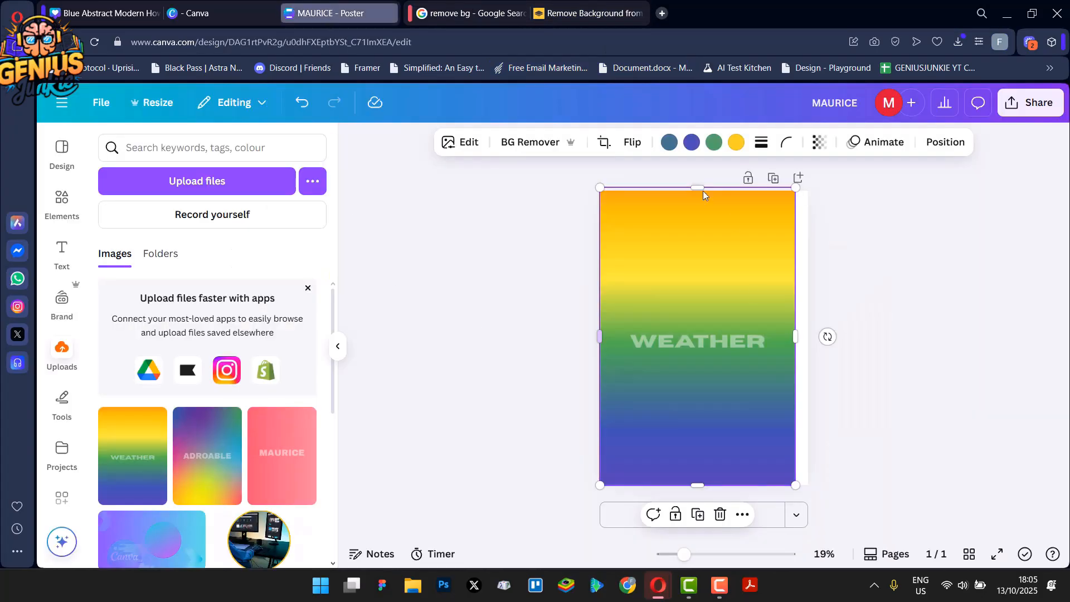
{"action": "left_click", "coordinate": [563, 142]}
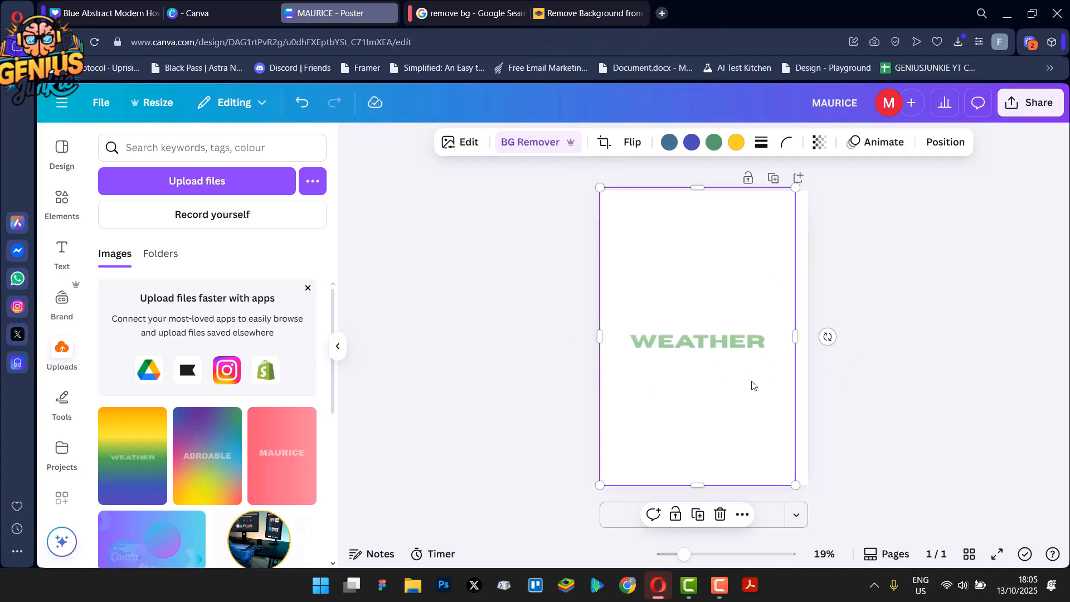
Open the image's Adjust settings and set Vibrance and Saturation to 100
{"action": "left_click", "coordinate": [465, 144]}
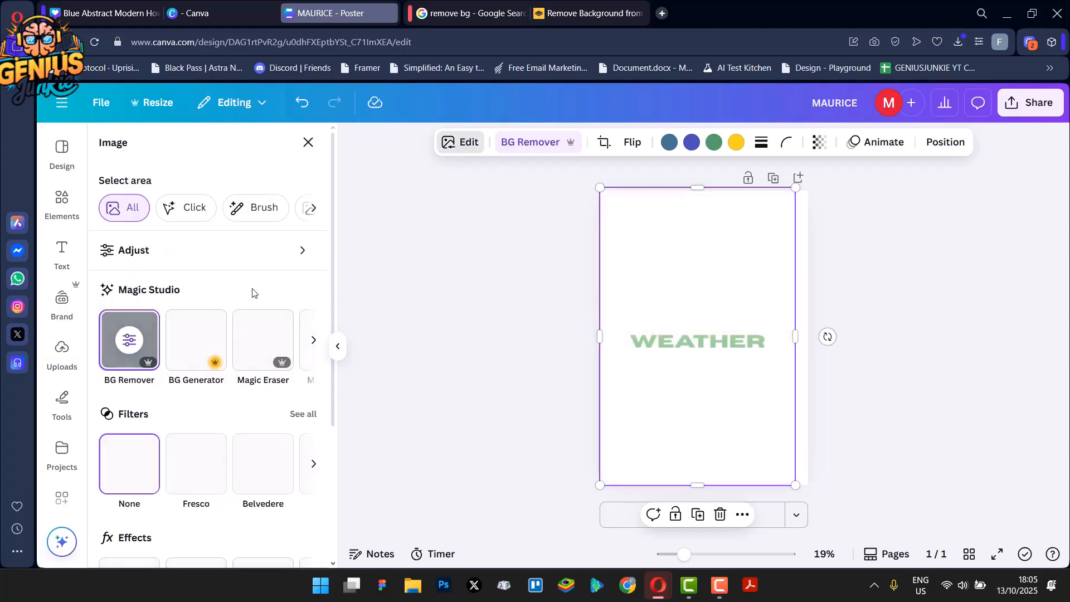
{"action": "left_click", "coordinate": [179, 257]}
{"action": "scroll", "coordinate": [170, 372], "scroll_direction": "down", "scroll_amount": 10}
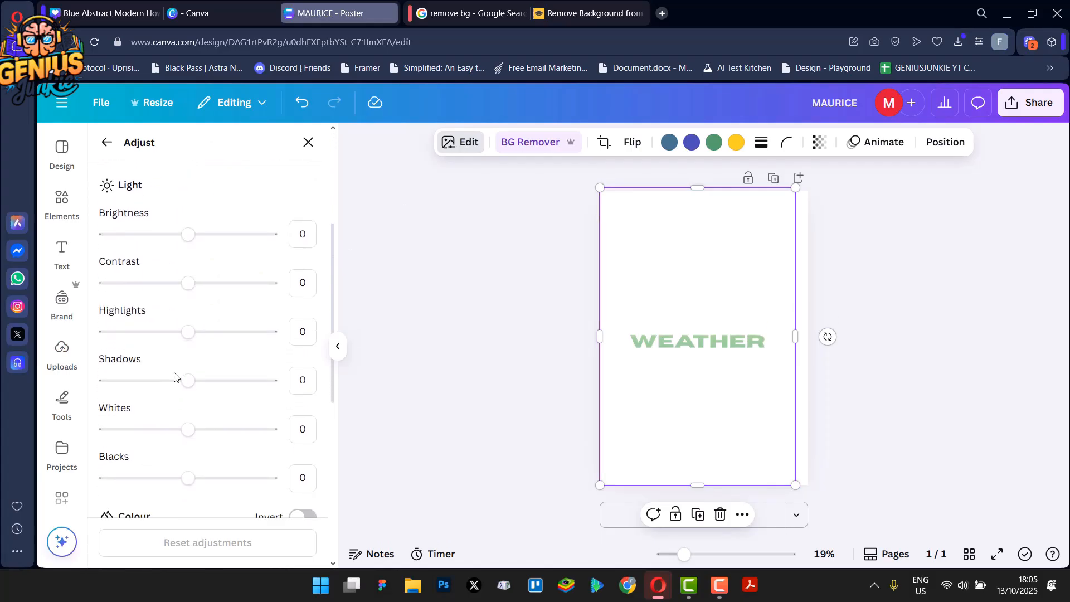
{"action": "scroll", "coordinate": [168, 376], "scroll_direction": "up", "scroll_amount": 1}
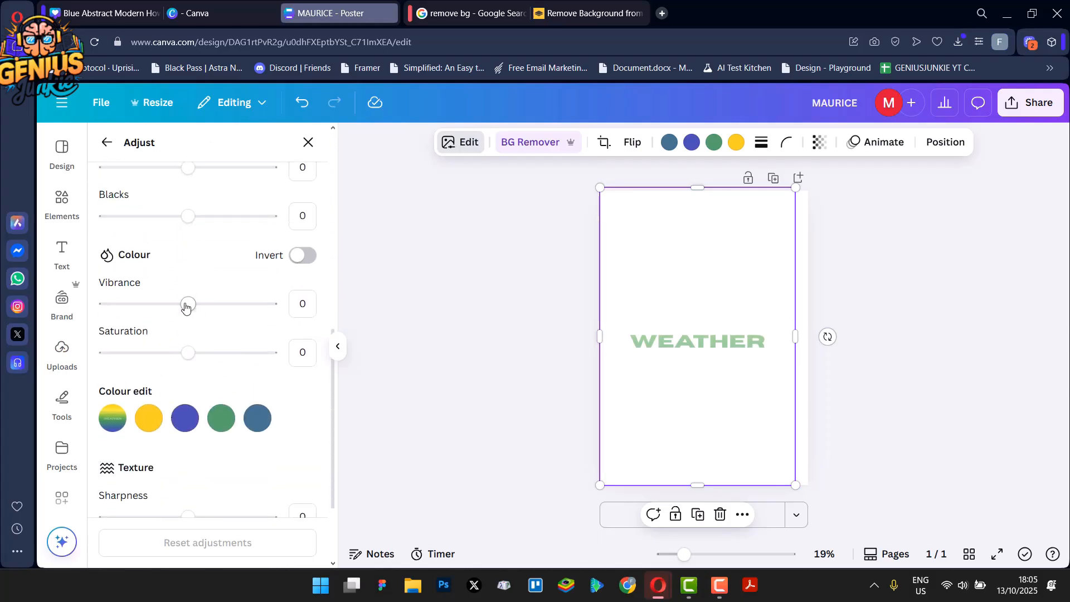
{"action": "left_click_drag", "start_coordinate": [187, 305], "coordinate": [351, 316]}
{"action": "left_click_drag", "start_coordinate": [189, 352], "coordinate": [317, 364]}
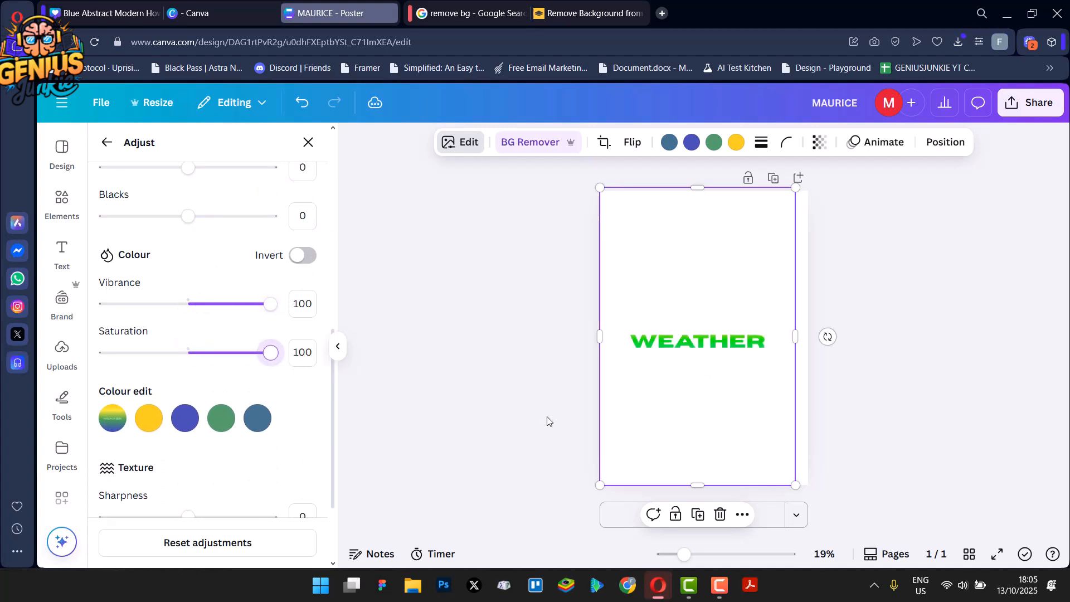
Shift the hue of the third, fourth and fifth colour-edit swatches, setting the last one's hue to 77
{"action": "left_click", "coordinate": [186, 418]}
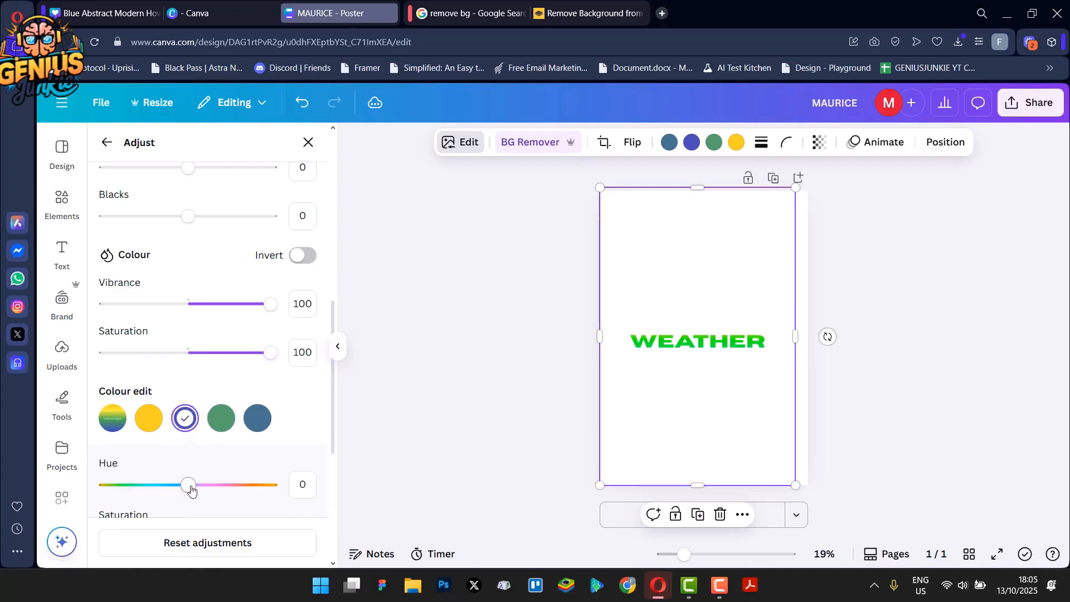
{"action": "left_click_drag", "start_coordinate": [191, 489], "coordinate": [295, 494]}
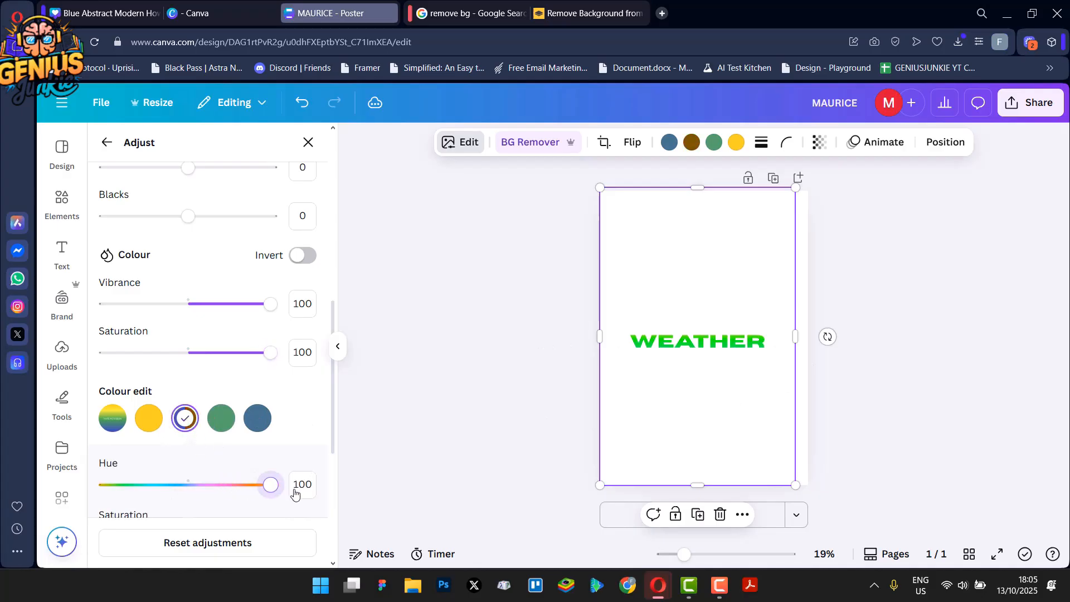
{"action": "left_click", "coordinate": [221, 426]}
{"action": "left_click_drag", "start_coordinate": [195, 491], "coordinate": [263, 490]}
{"action": "left_click", "coordinate": [257, 418]}
{"action": "left_click_drag", "start_coordinate": [188, 486], "coordinate": [255, 493]}
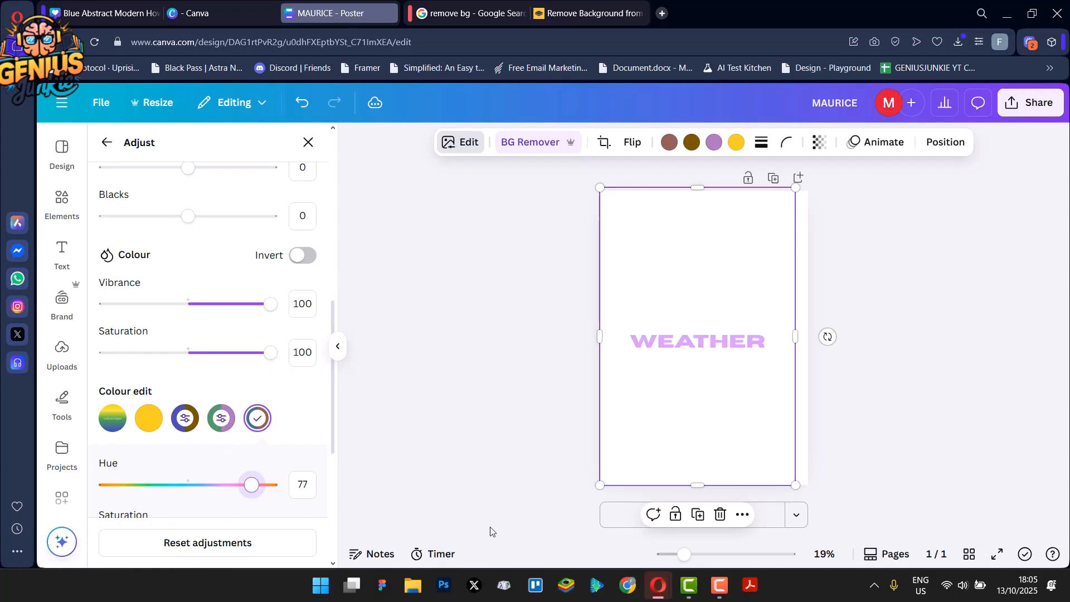
{"action": "left_click", "coordinate": [707, 447]}
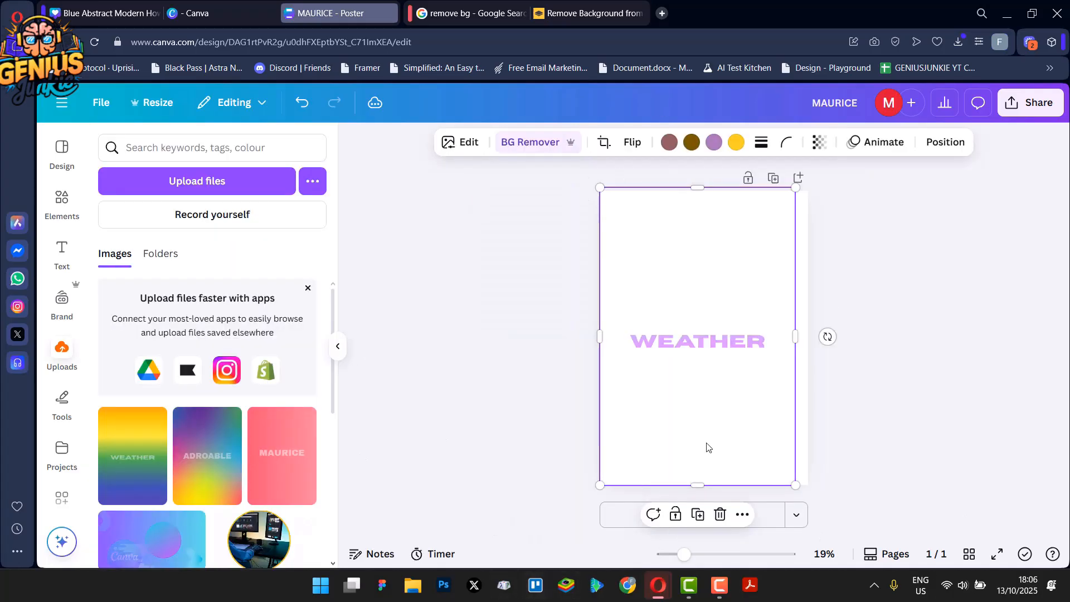
{"action": "left_click", "coordinate": [456, 408]}
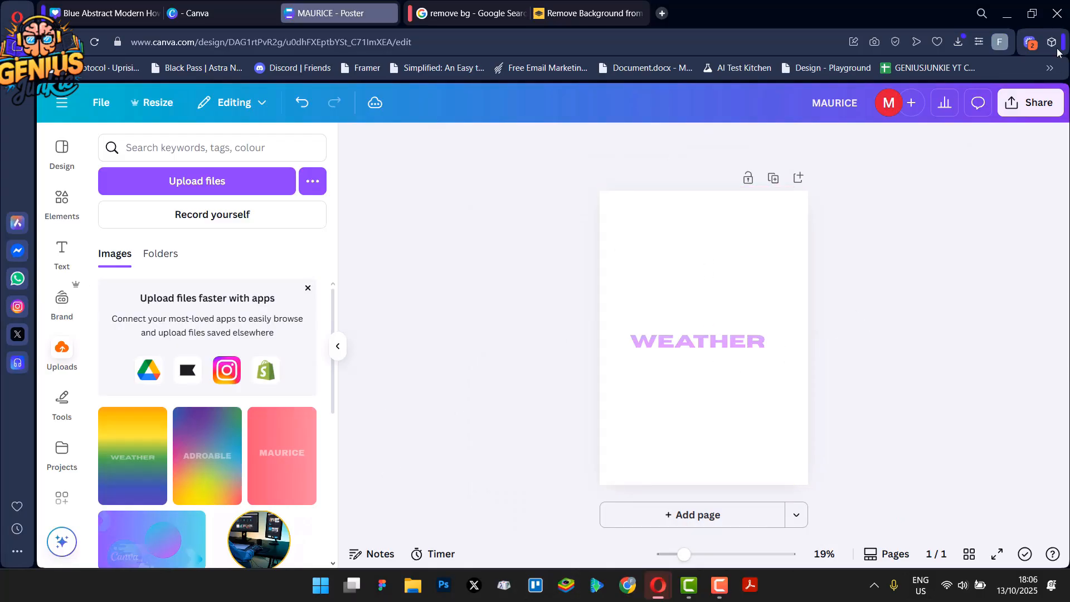
{"action": "left_click", "coordinate": [1044, 100]}
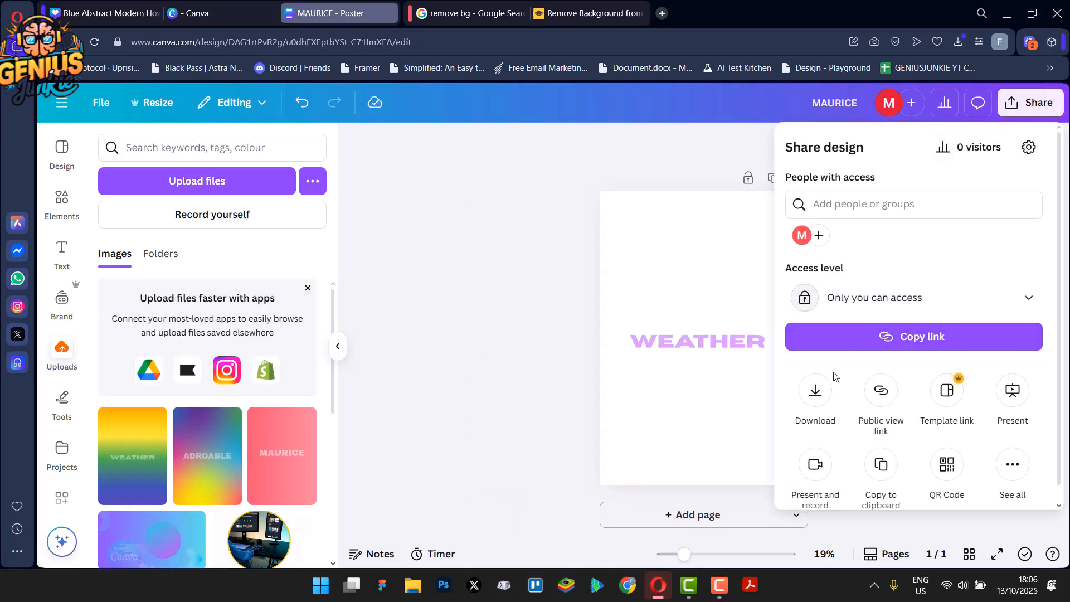
{"action": "left_click", "coordinate": [814, 390]}
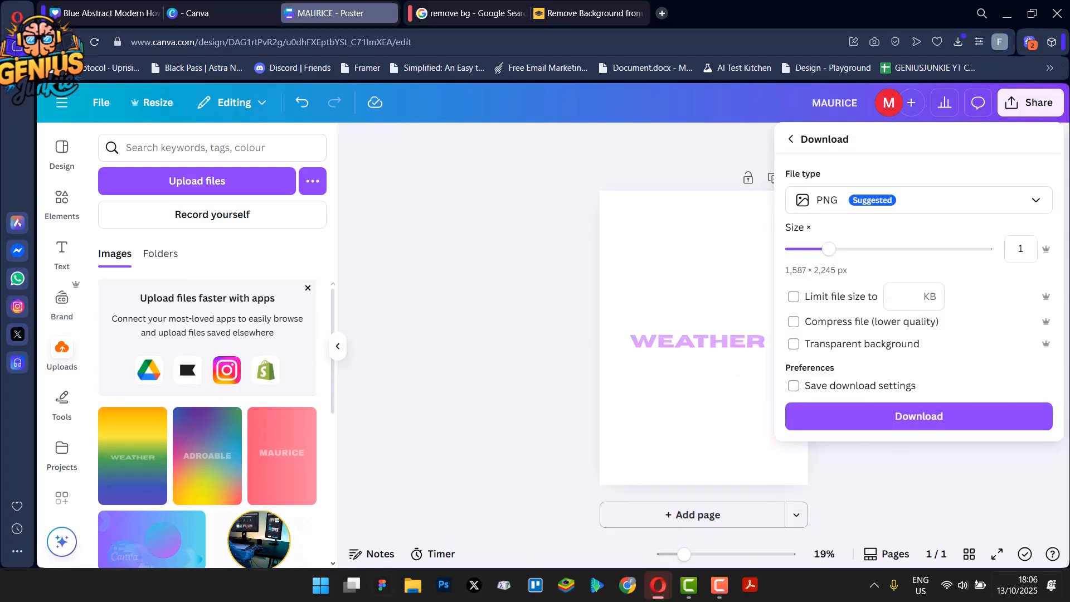
{"action": "left_click", "coordinate": [663, 341]}
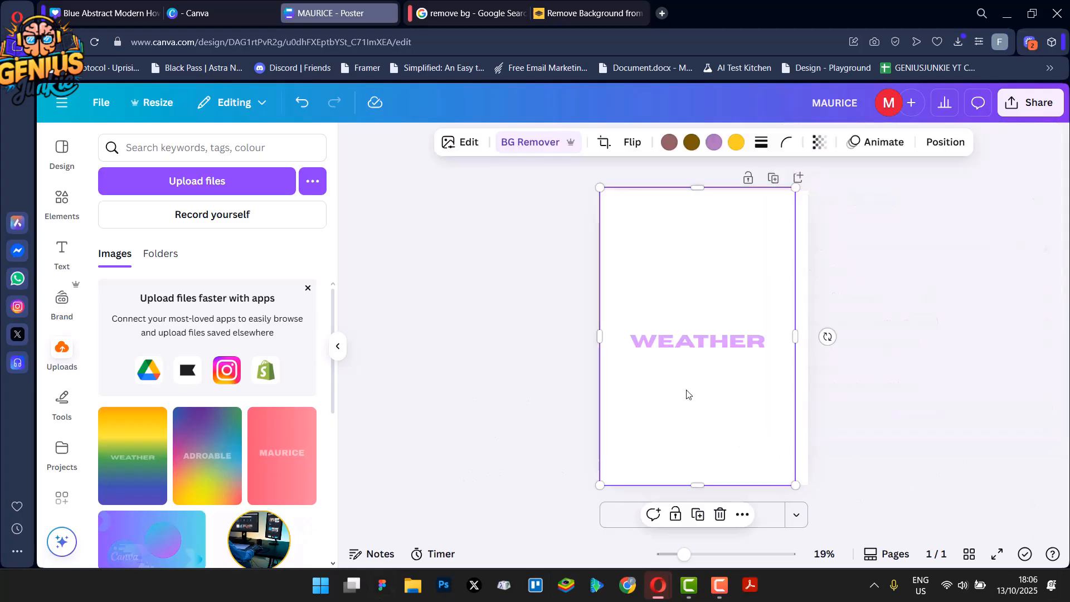
Shift the image slightly right and down on the page and collapse the side panel
{"action": "left_click_drag", "start_coordinate": [691, 338], "coordinate": [712, 345]}
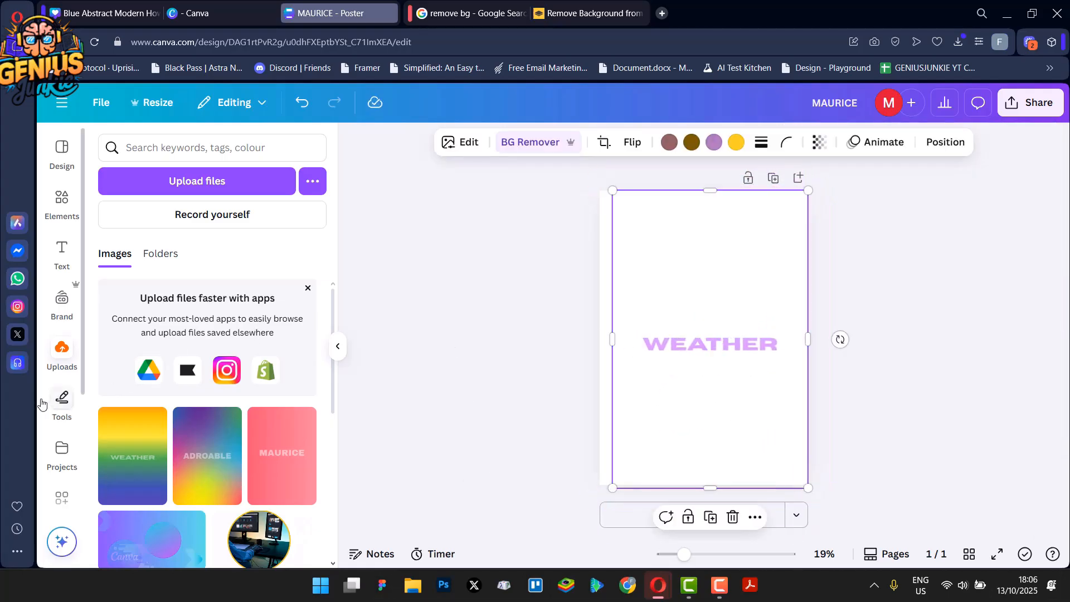
{"action": "left_click", "coordinate": [63, 449]}
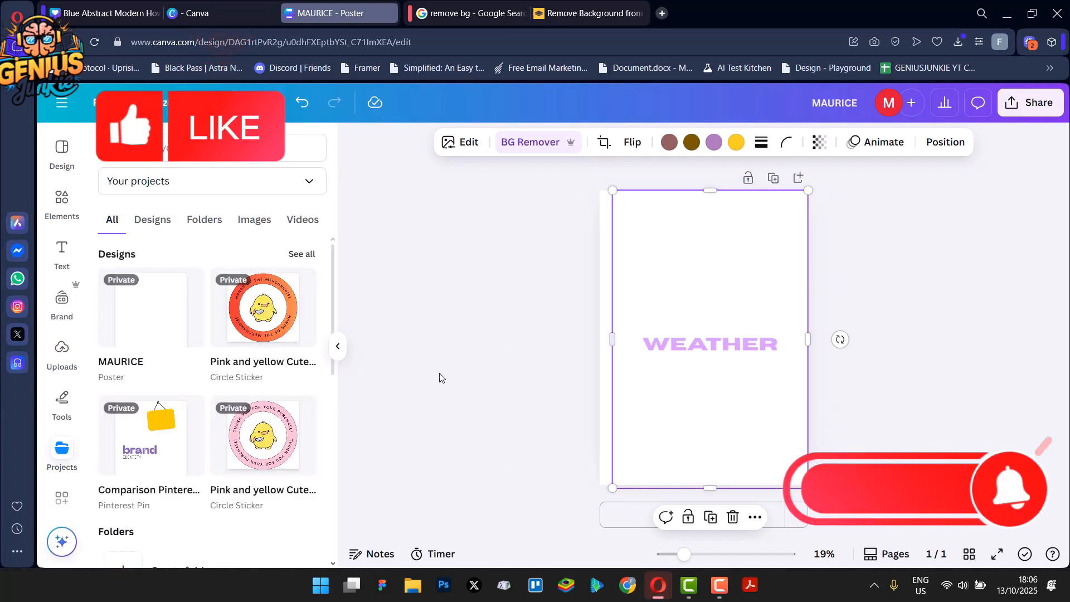
{"action": "left_click", "coordinate": [436, 410]}
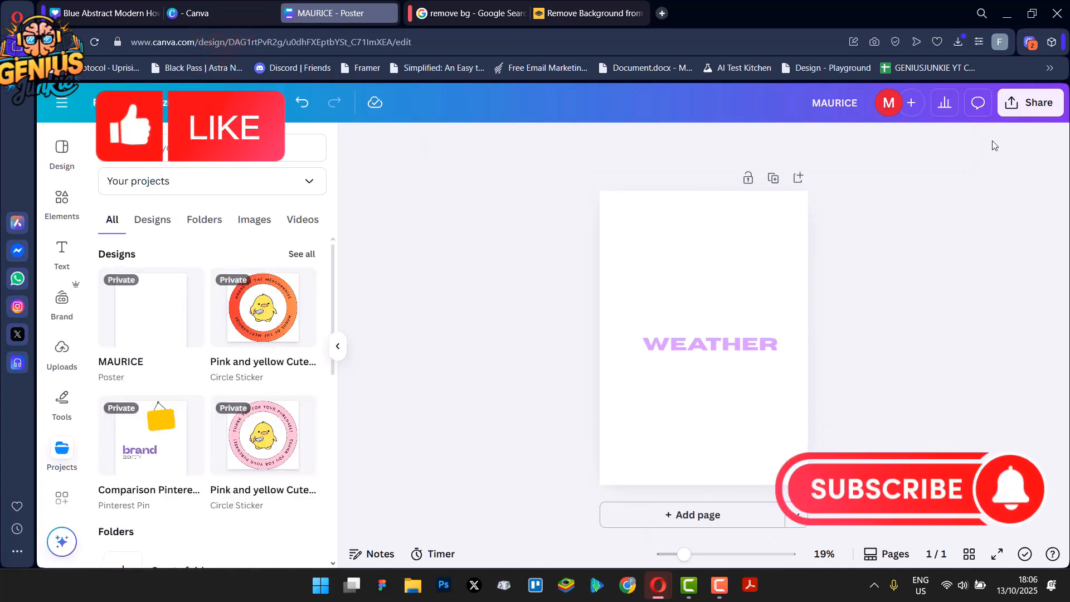
{"action": "left_click", "coordinate": [338, 346]}
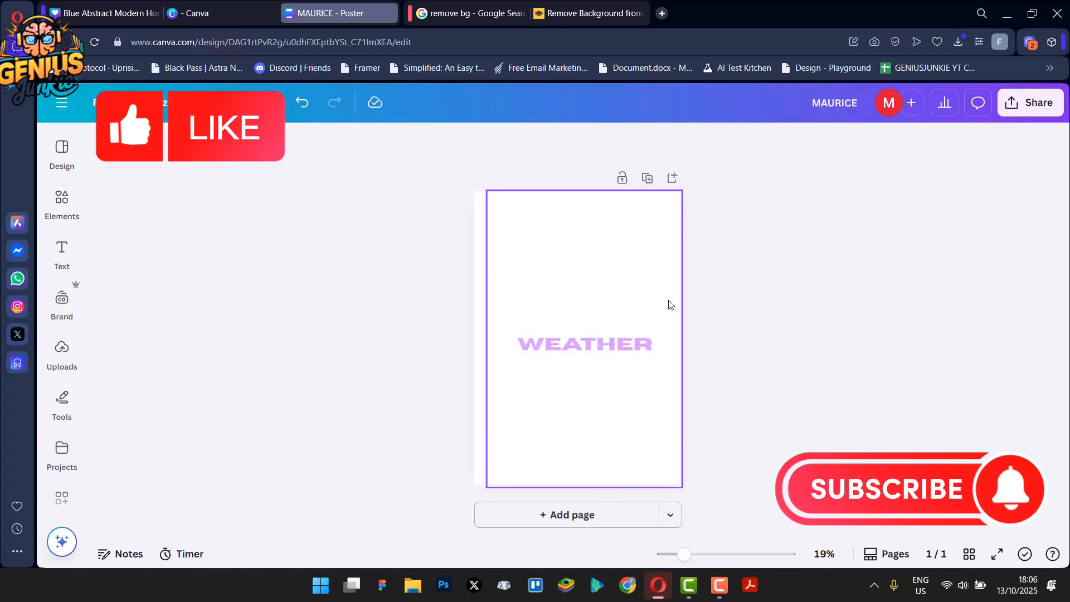